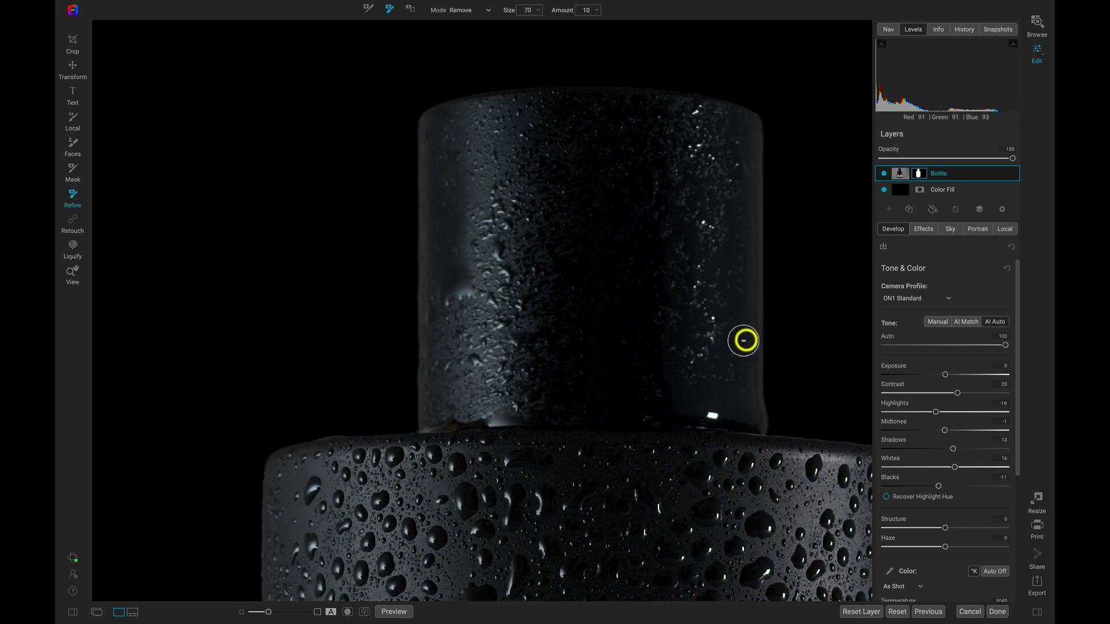
Clean up the Bottle layer's mask along the lower side and base of the bottle with the Refine brush, mode Remove, size 70, amount 10
drag(738, 334, 603, 341)
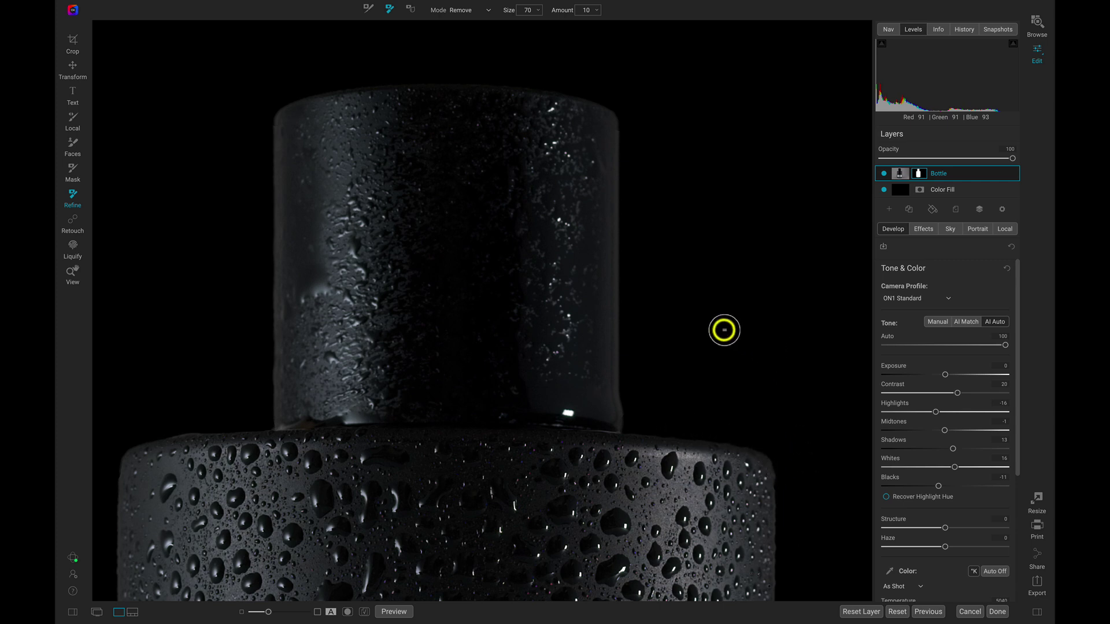
key(z)
key(ctrl+0)
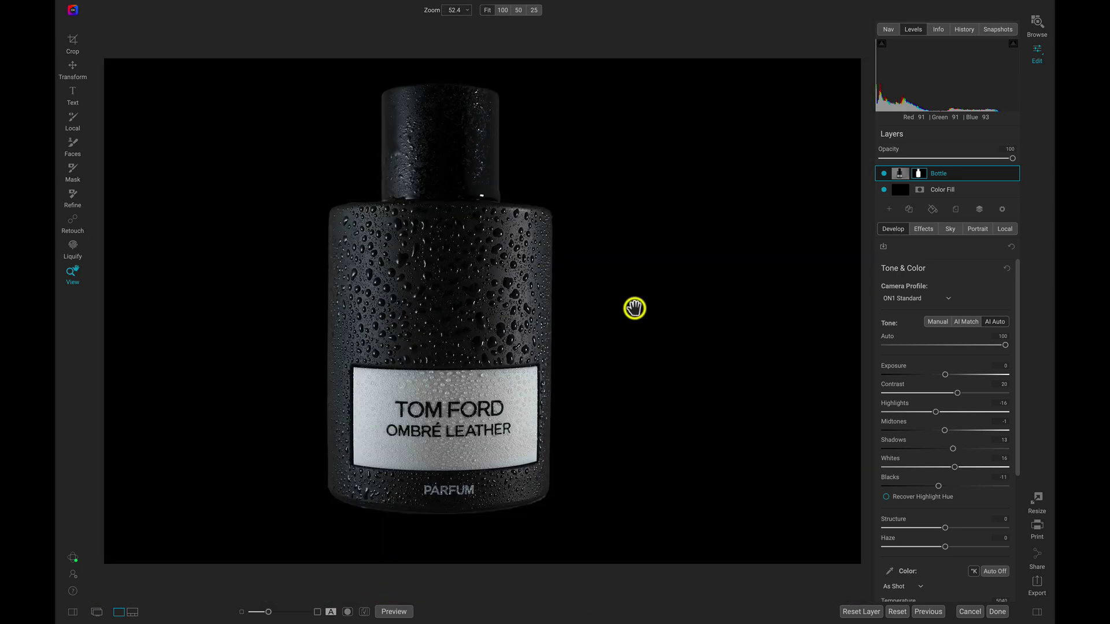
click(532, 501)
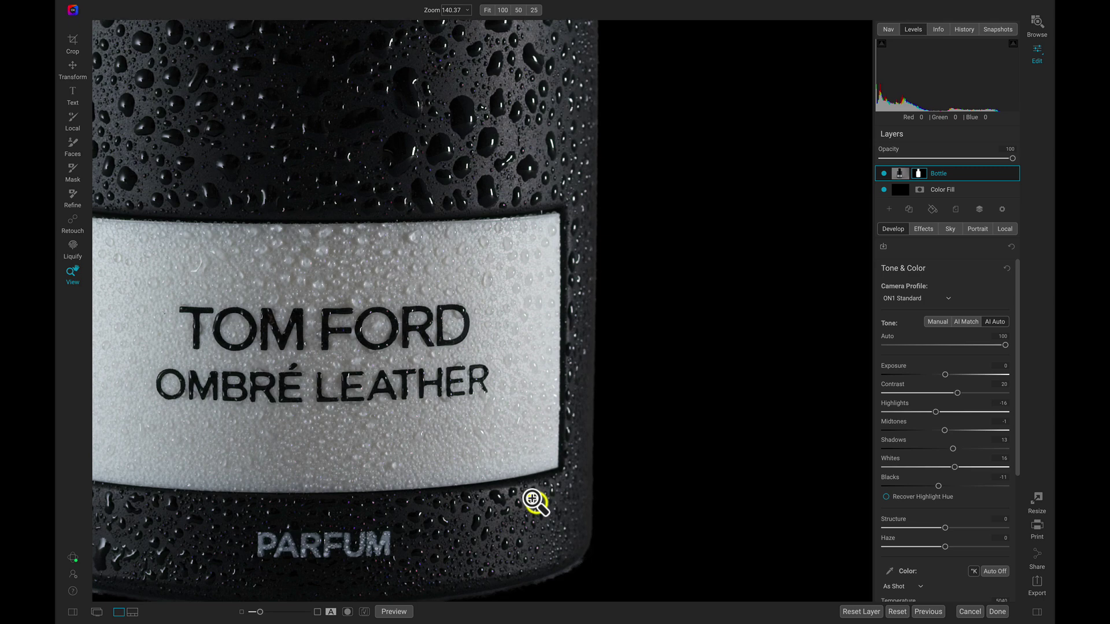
scroll(532, 501, up, 5)
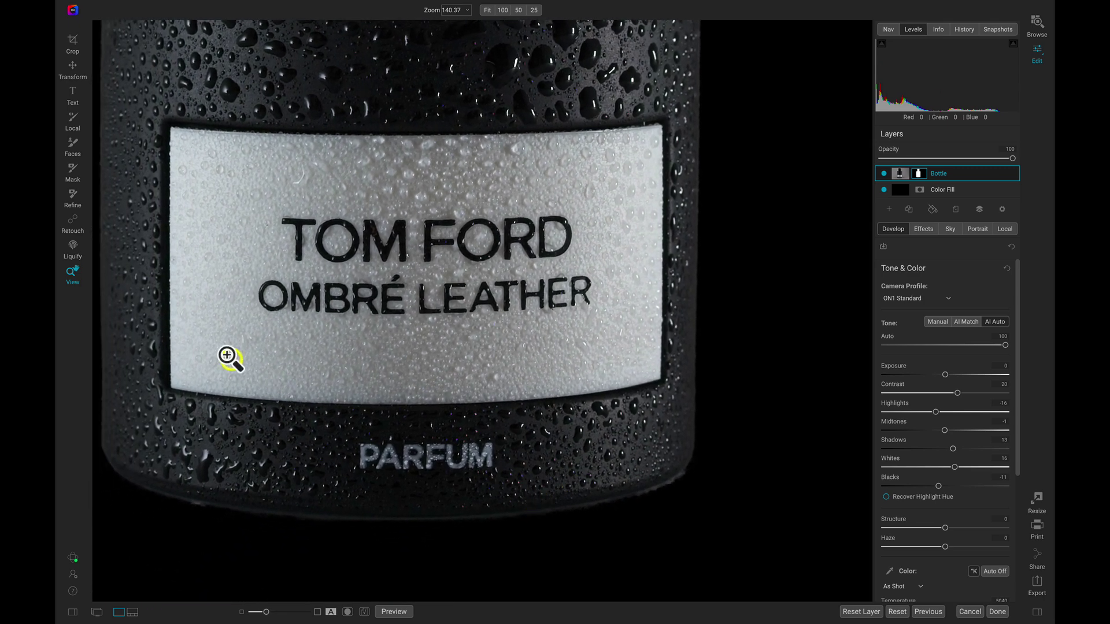
click(73, 221)
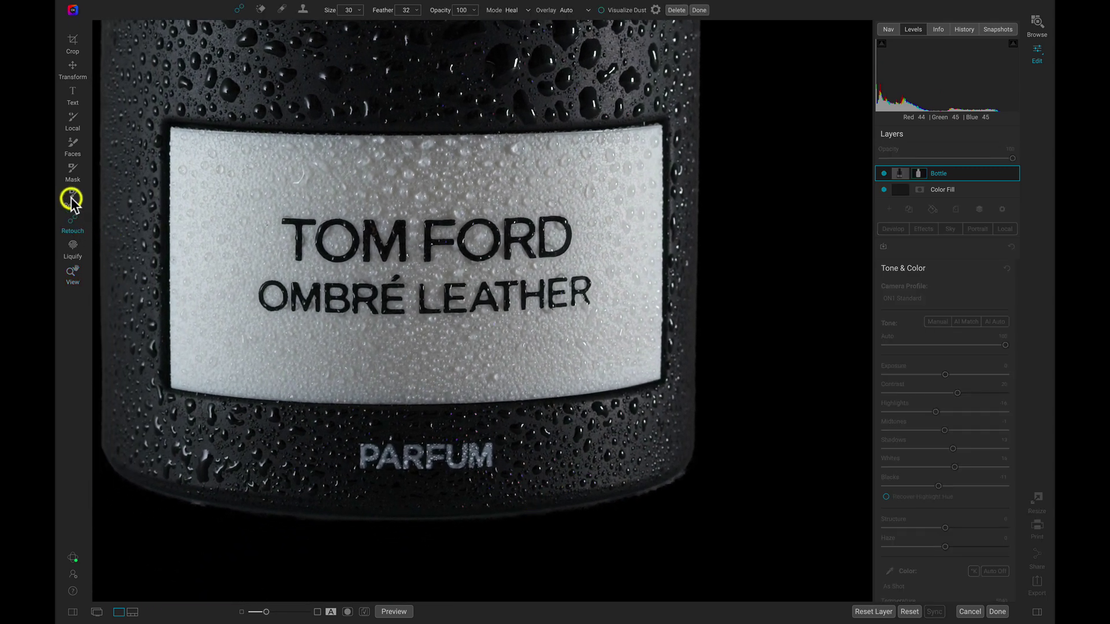
click(72, 197)
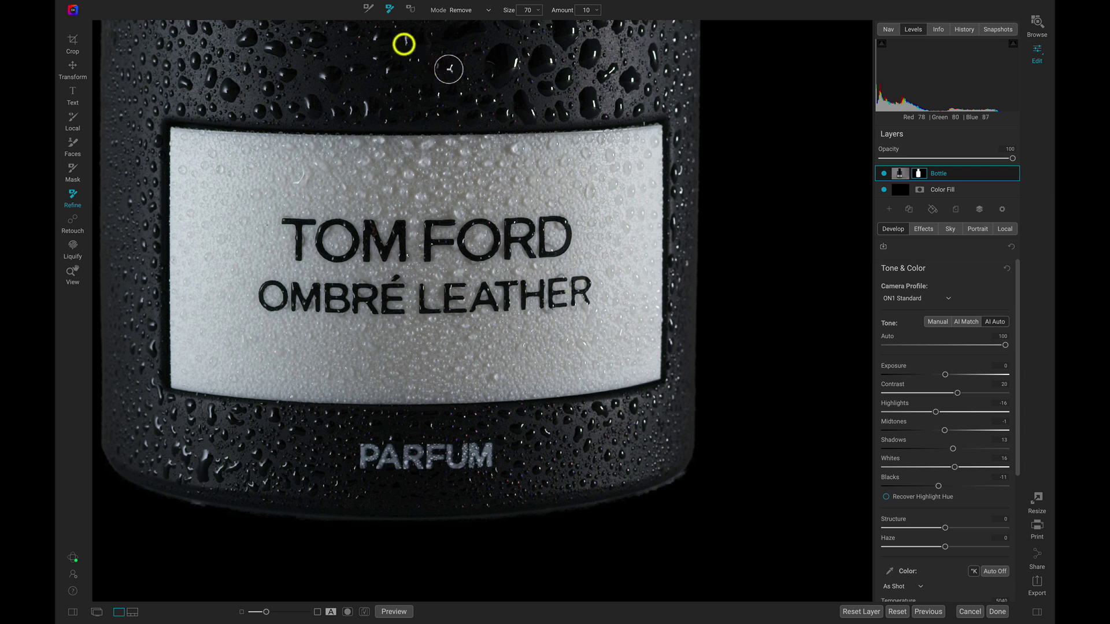
mouse_move(694, 397)
mouse_down()
mouse_move(691, 463)
mouse_move(670, 493)
mouse_move(628, 504)
mouse_move(694, 471)
mouse_up()
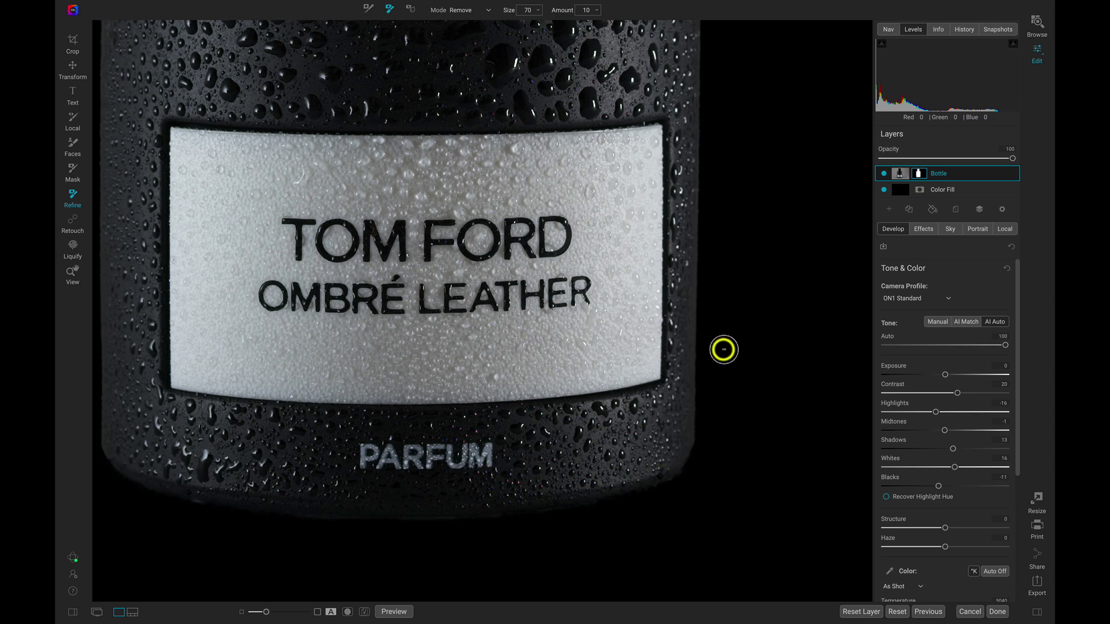
key(z)
key(ctrl+0)
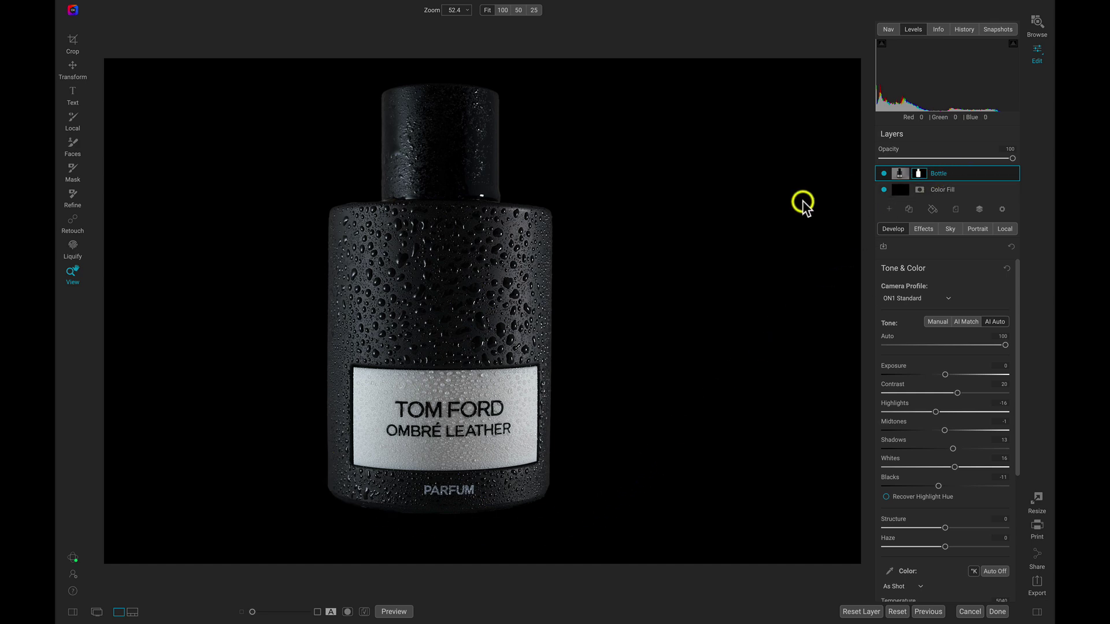
Scale the Bottle layer down proportionally to 4300 by 2873 and move the bottle to the middle of the canvas
key(v)
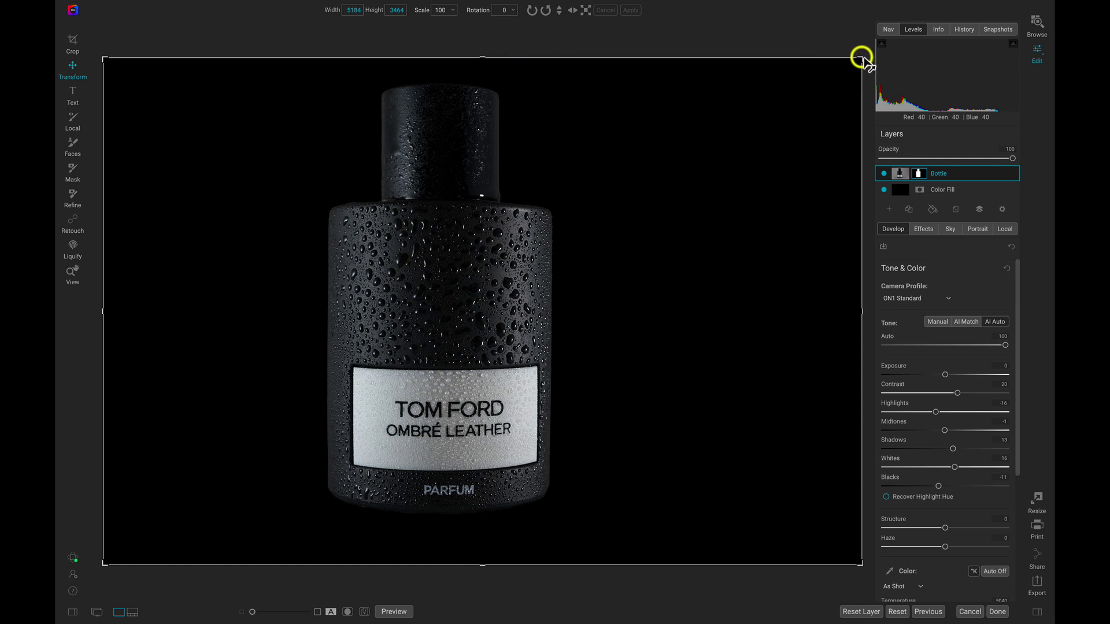
drag(860, 58, 726, 135)
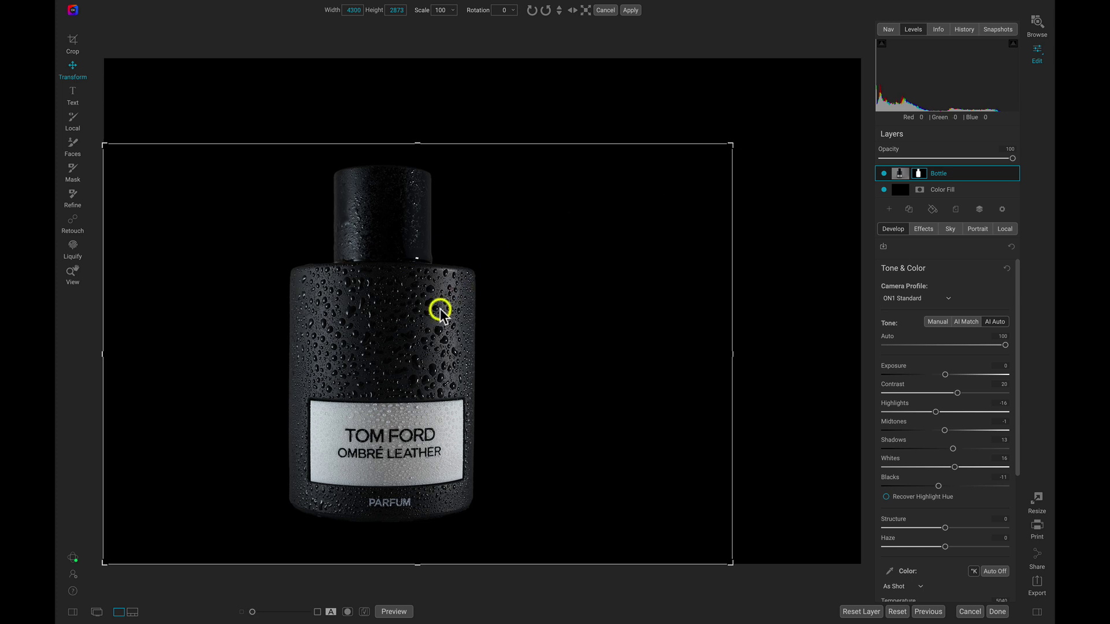
drag(409, 358, 498, 307)
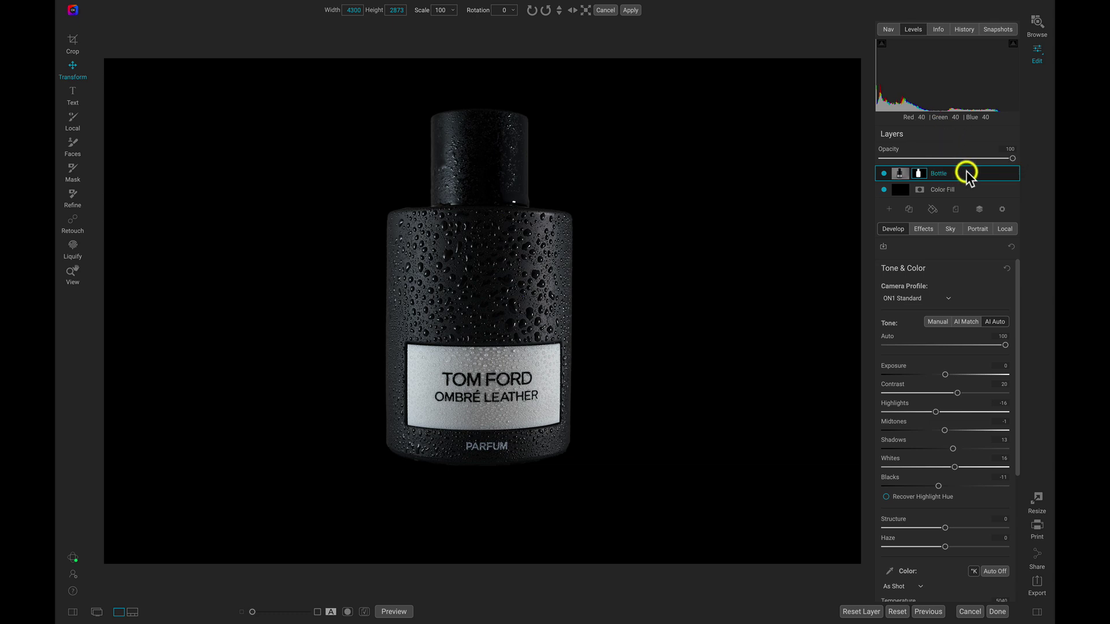
Duplicate the Bottle layer as a layer named Reflection and flip the copy vertically
click(909, 209)
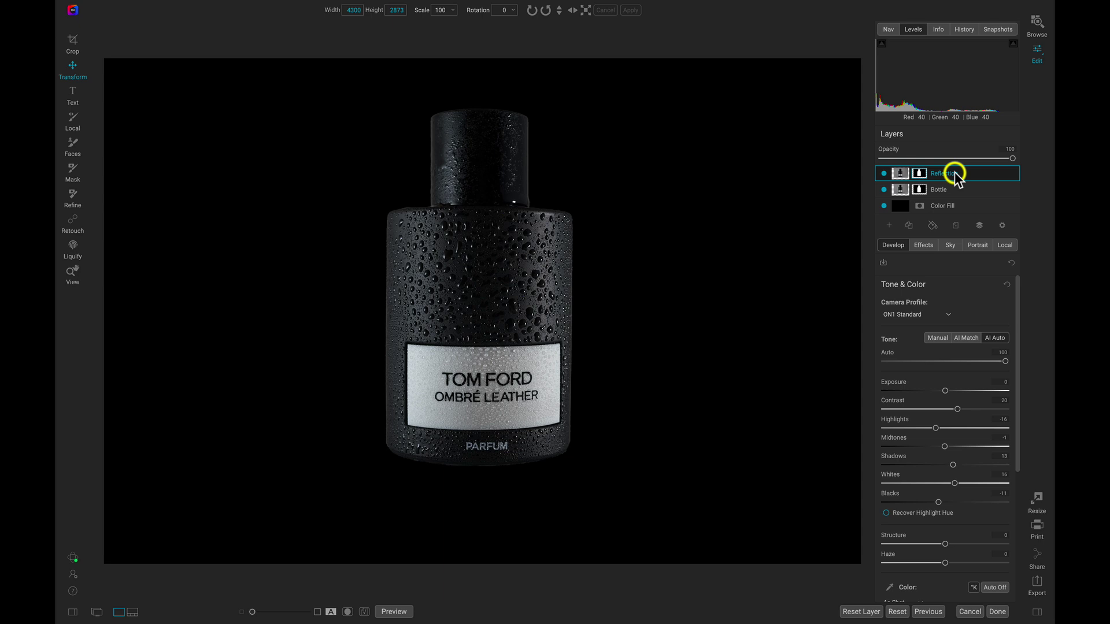
click(956, 172)
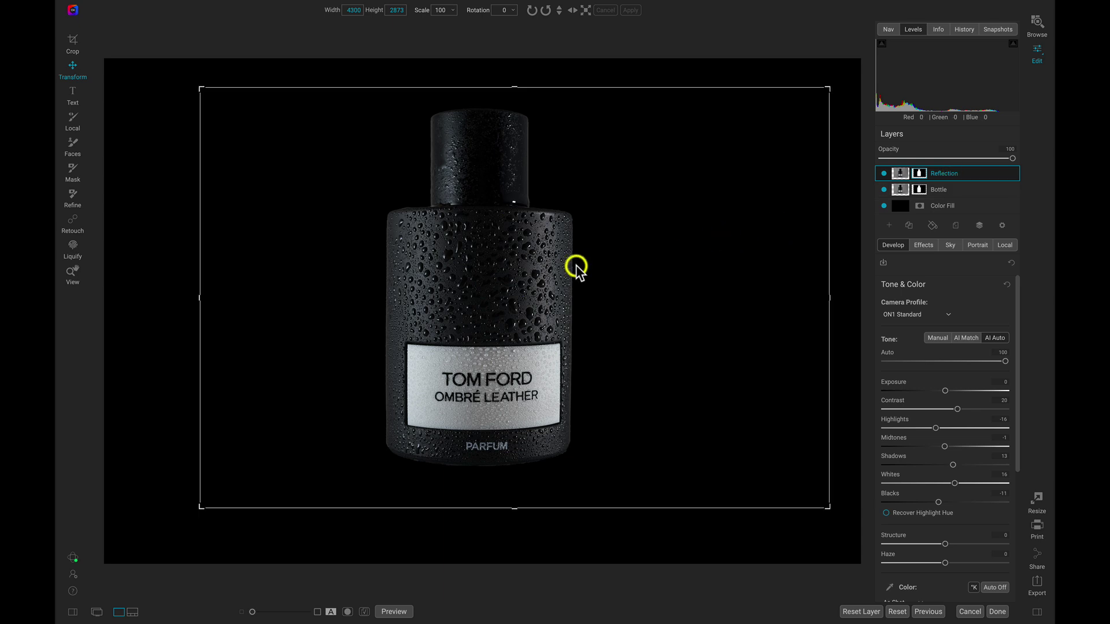
click(560, 12)
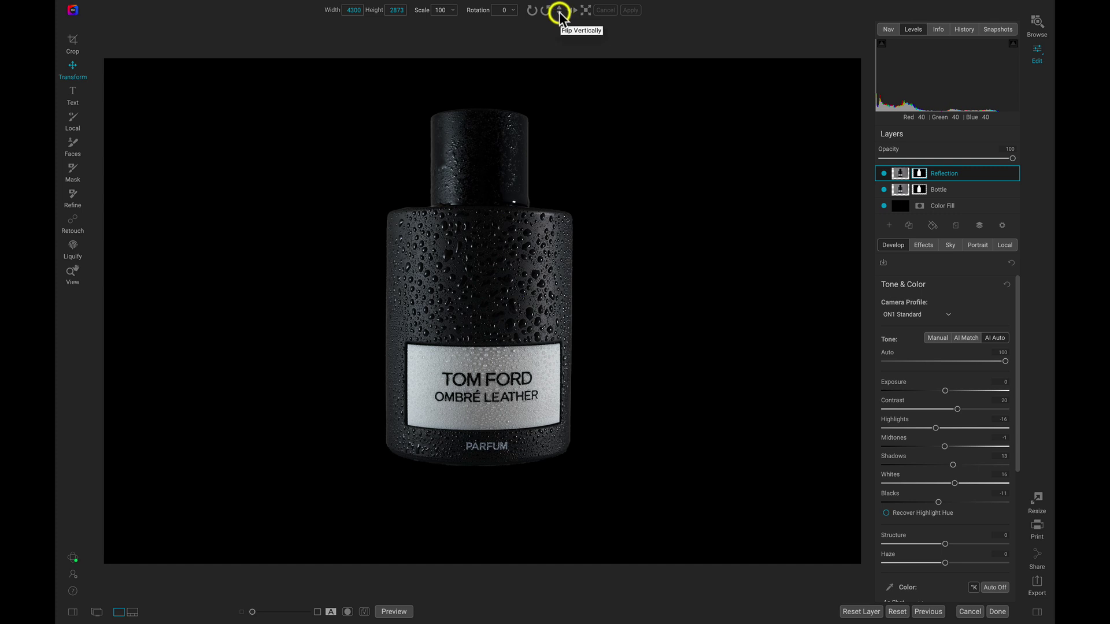
click(561, 11)
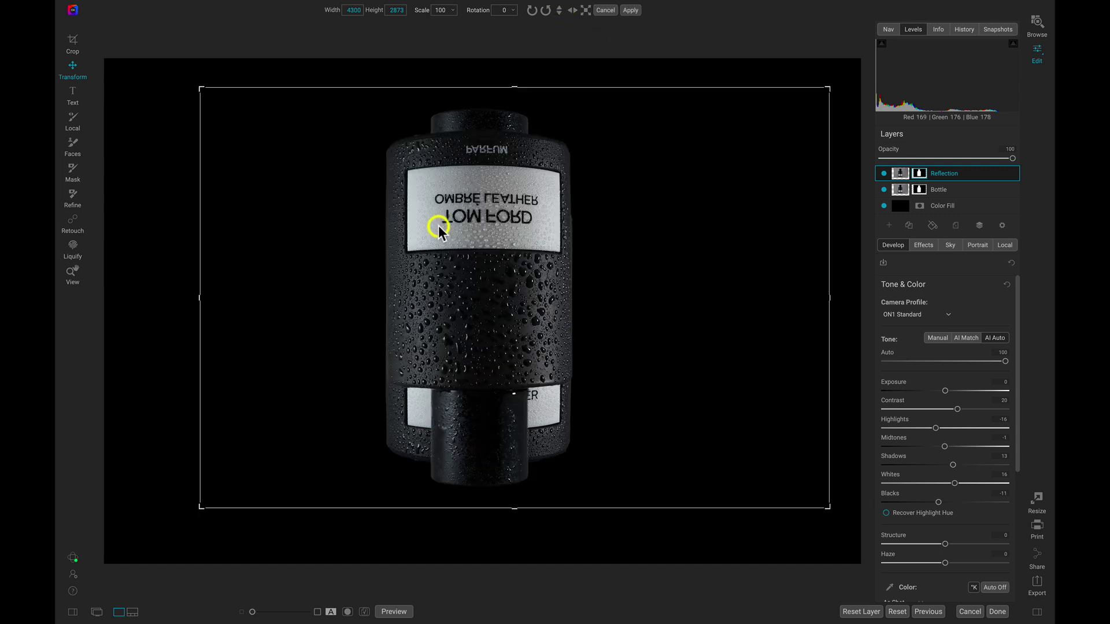
Move the flipped bottle down to the base of the upright one and place the Reflection layer beneath the Bottle layer
drag(485, 197, 494, 454)
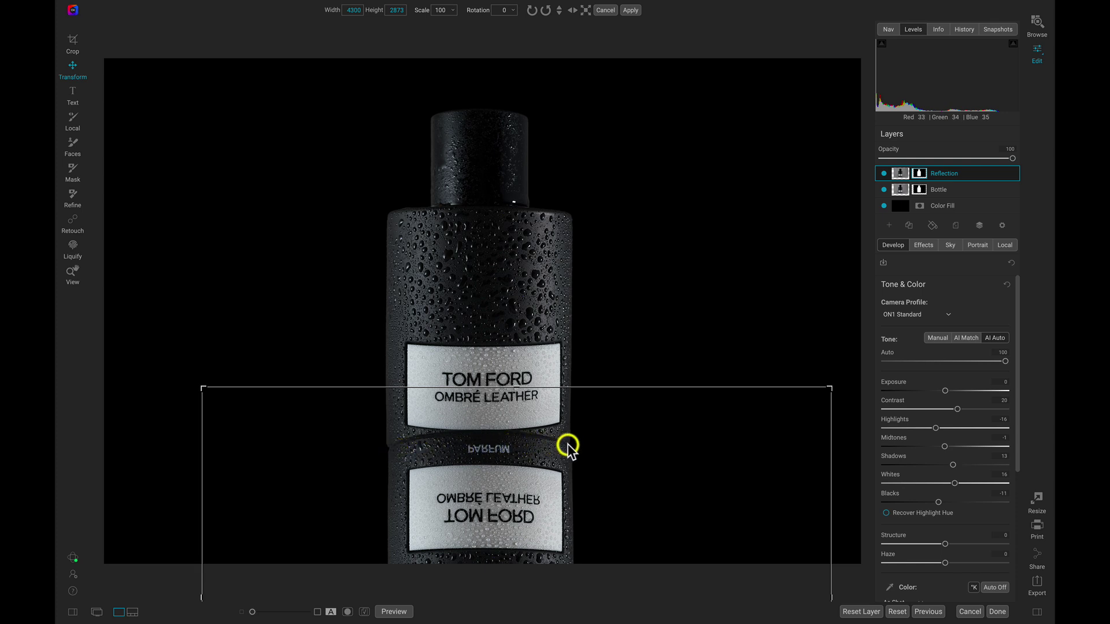
drag(536, 456, 535, 457)
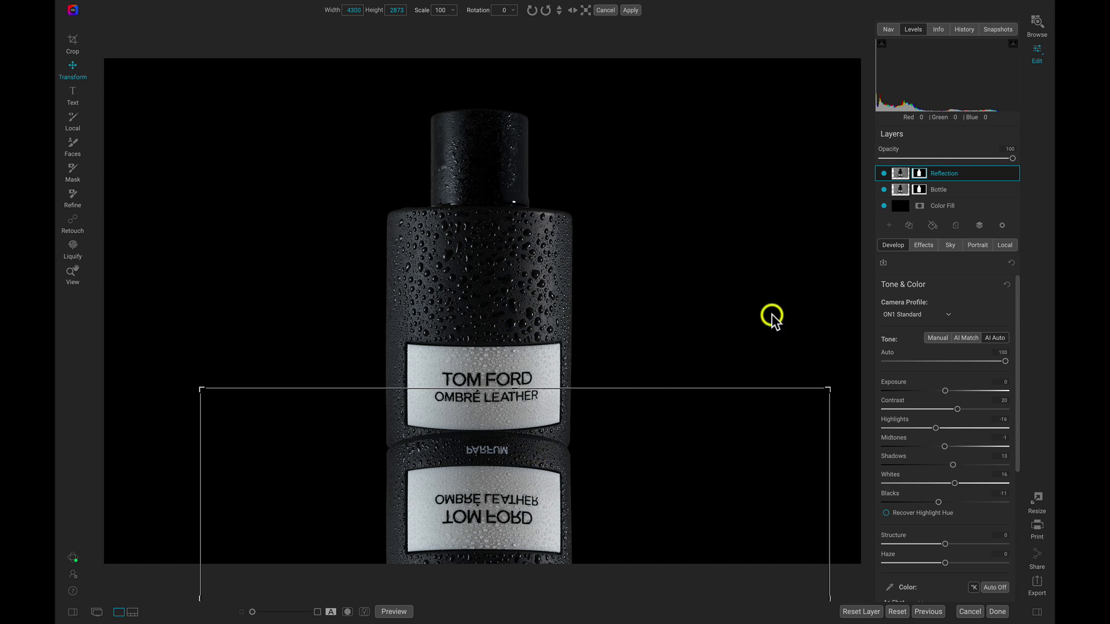
drag(965, 174, 953, 195)
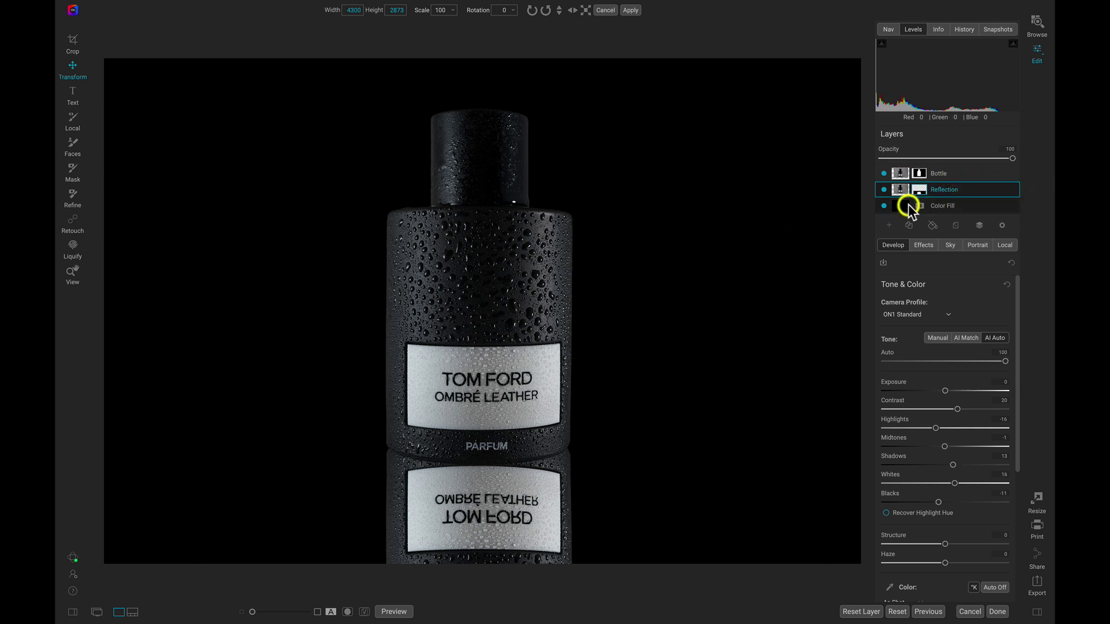
Fine-tune the Reflection layer's position so its edges line up with the bottle and the two bases meet
drag(532, 459, 533, 467)
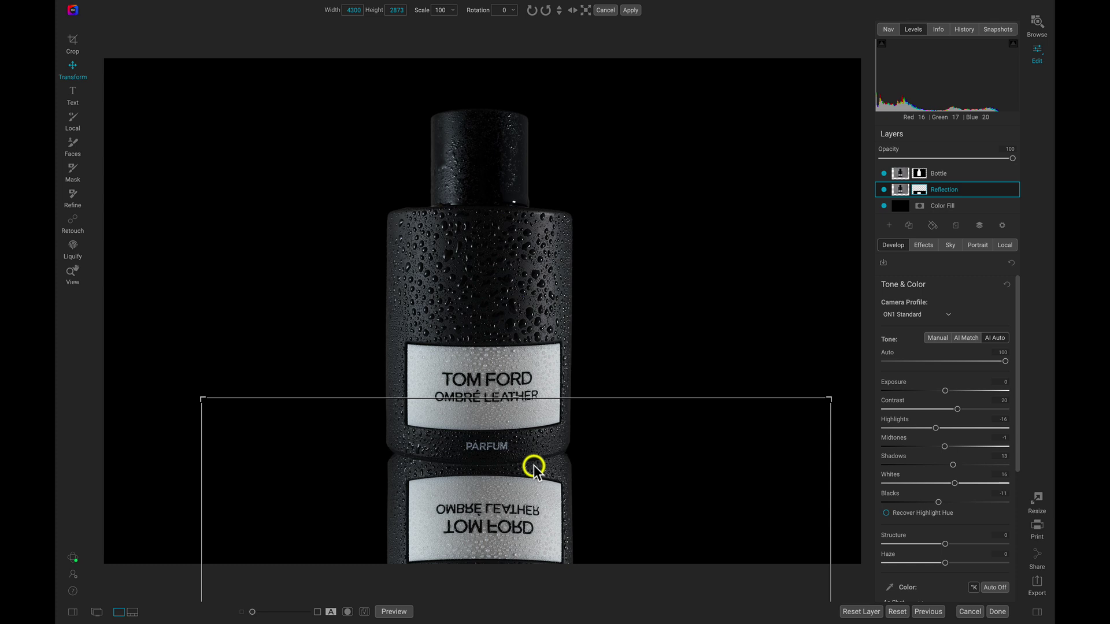
drag(533, 465, 534, 466)
key(Left)
key(Left)
key(Left)
key(Left)
key(Left)
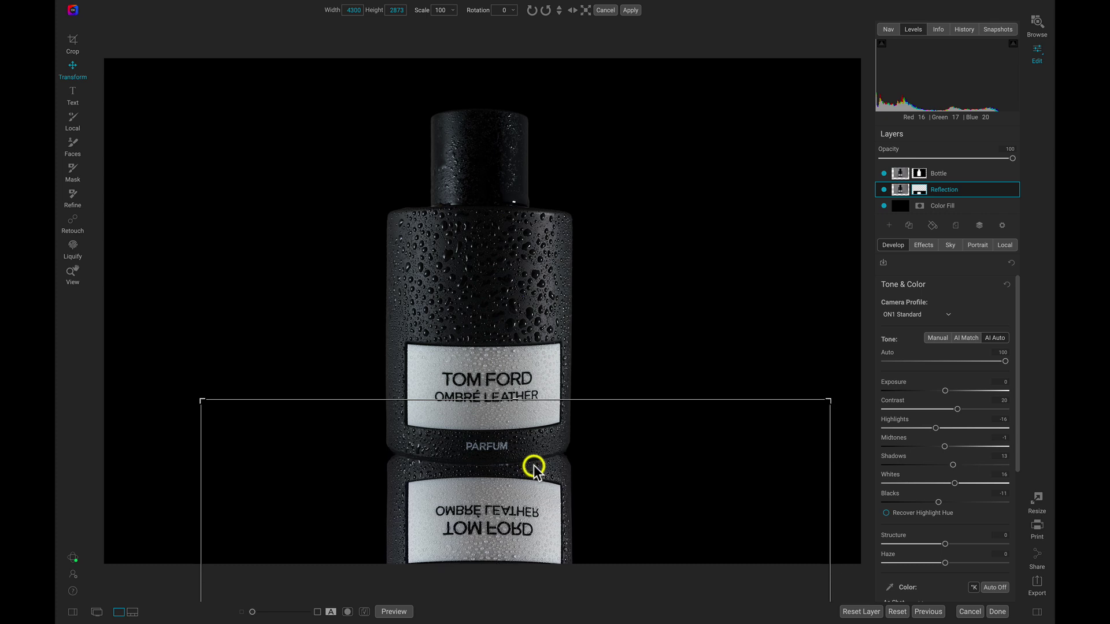
key(Up)
key(Up)
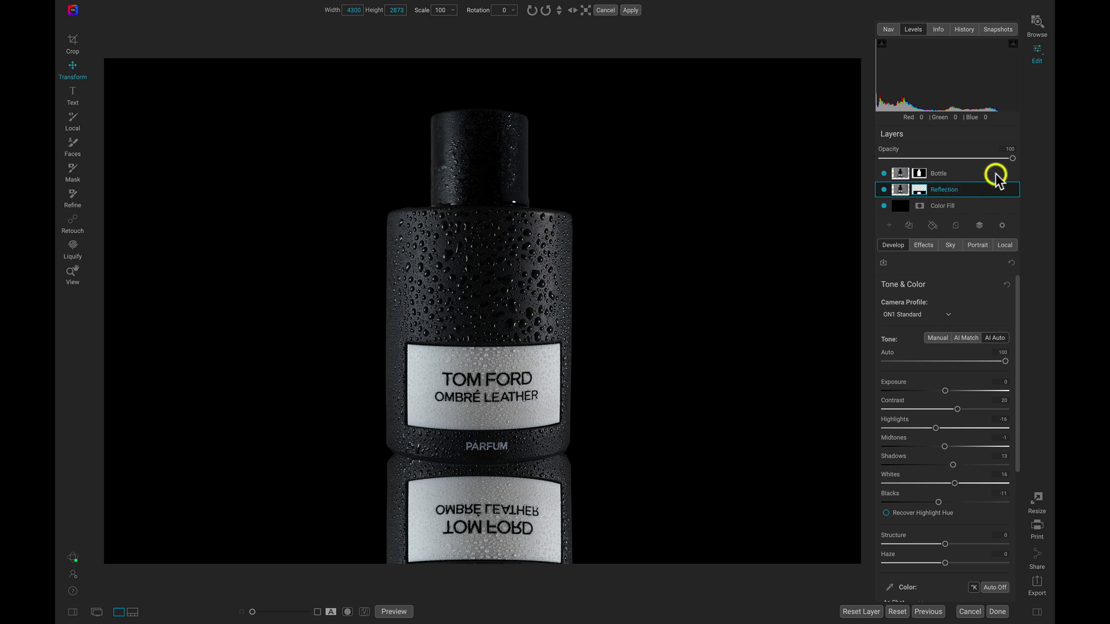
Set the Reflection layer's opacity to 70 and fade it out downward with a soft Linear Top gradient mask starting near the bottle's base
drag(1011, 157, 973, 190)
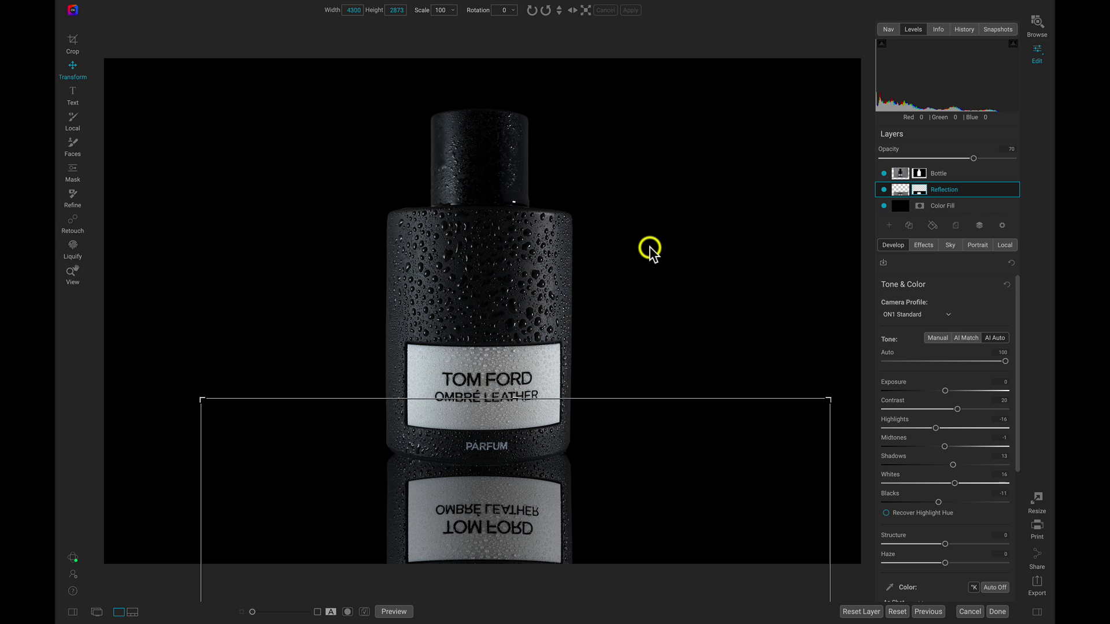
key(m)
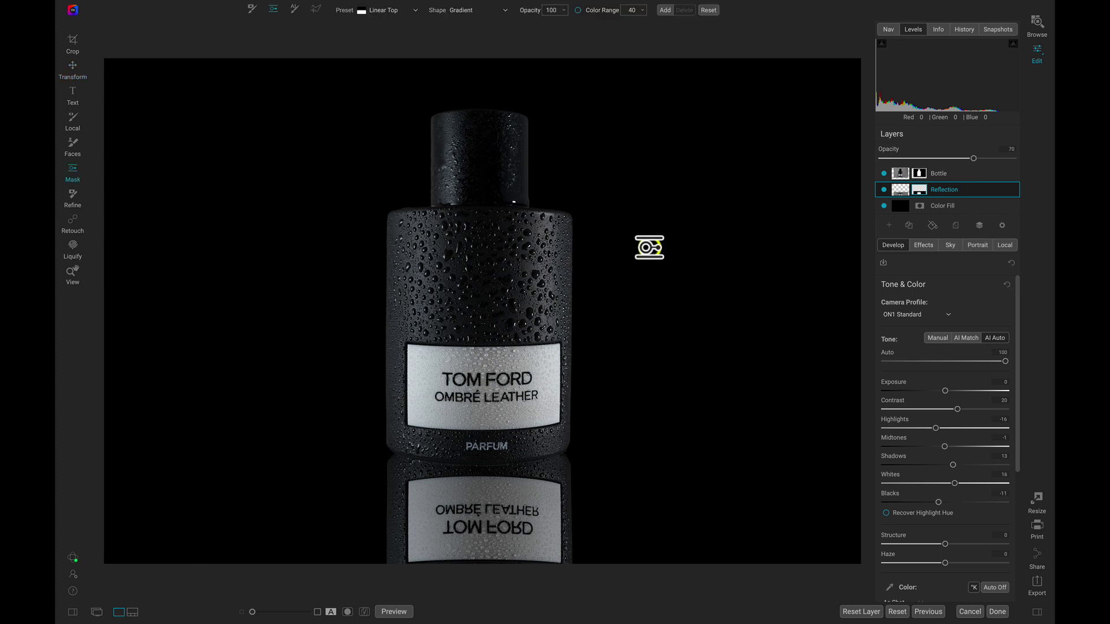
click(487, 524)
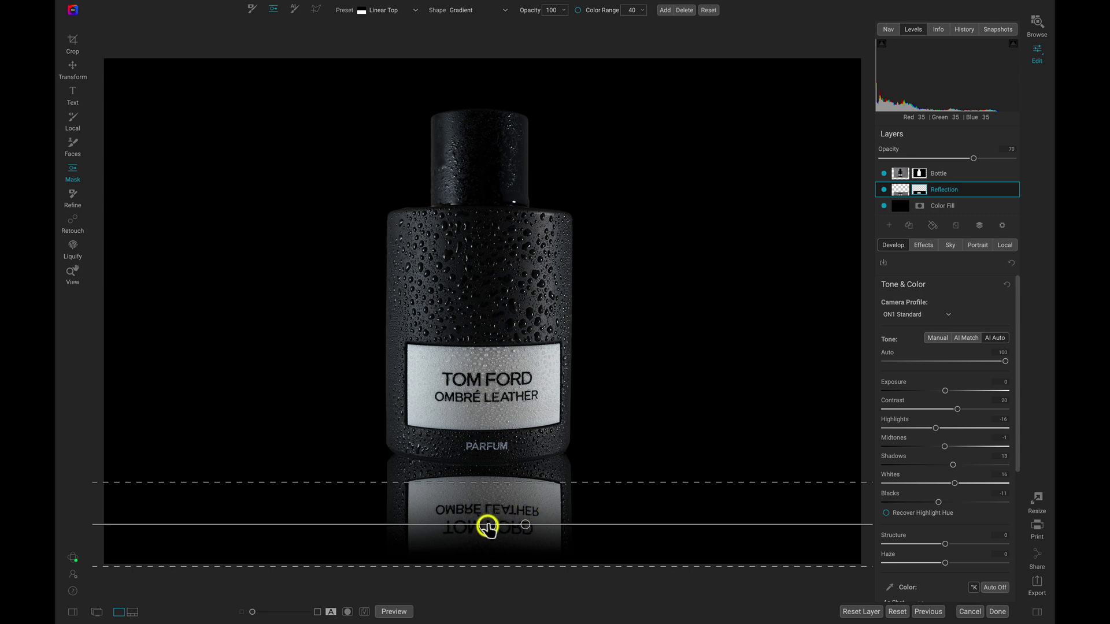
drag(485, 524, 555, 515)
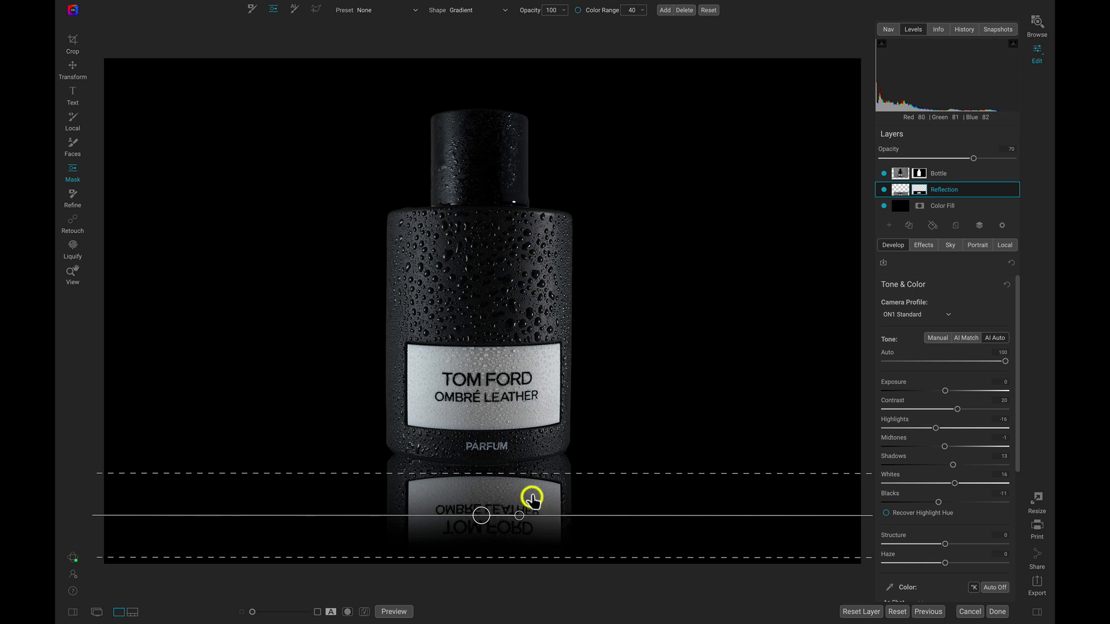
mouse_move(520, 466)
mouse_down()
mouse_move(519, 416)
mouse_move(526, 473)
mouse_move(528, 448)
mouse_up()
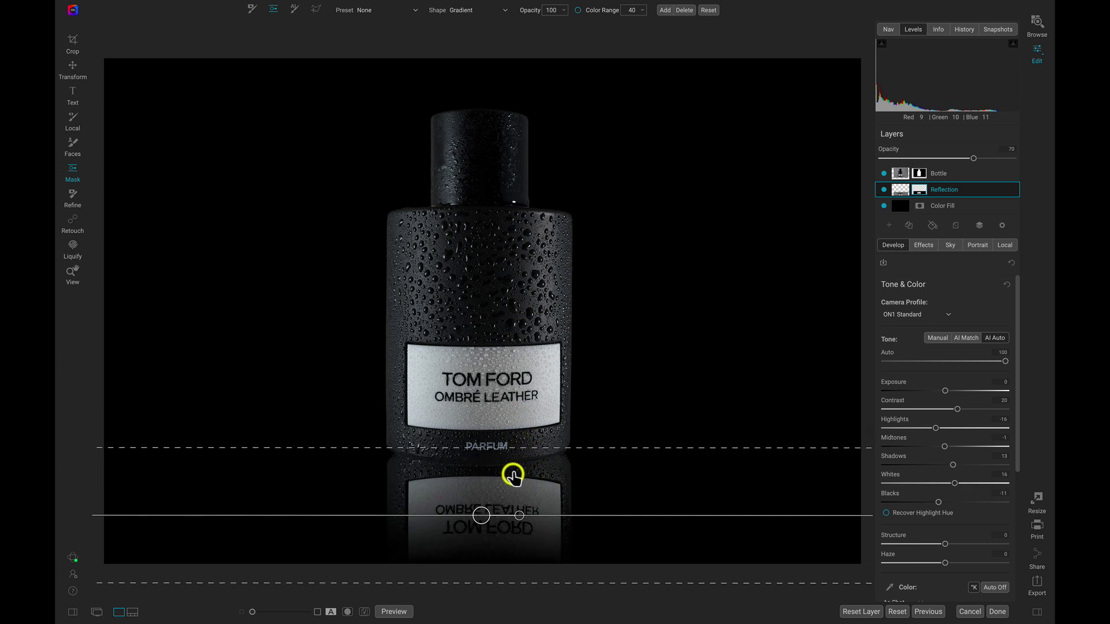
drag(481, 515, 481, 523)
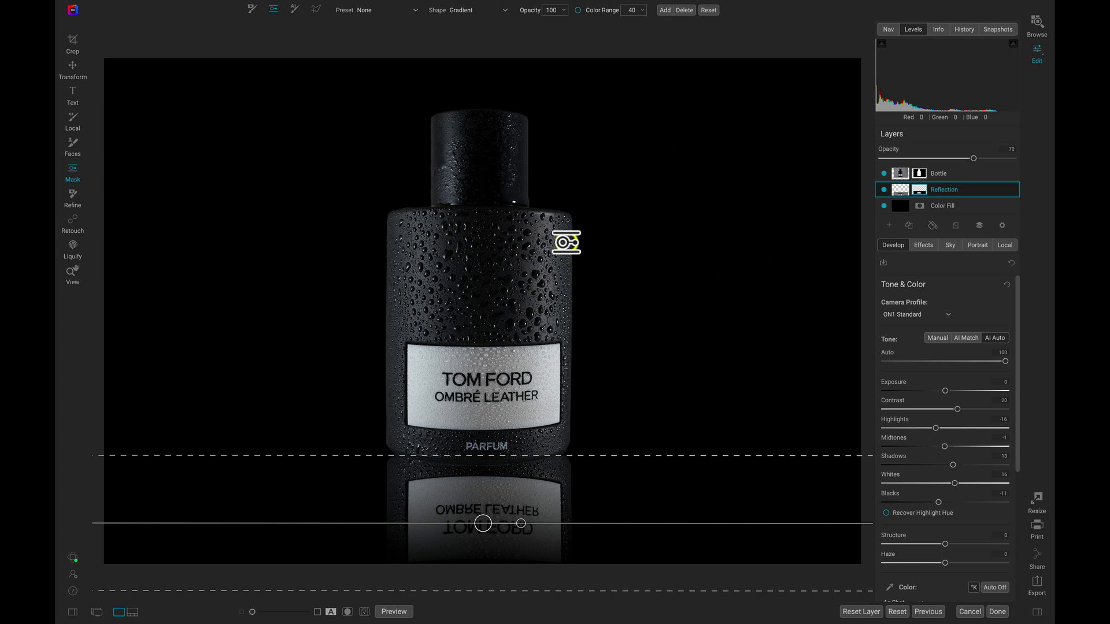
Create a new stamped layer of the whole composition above the Bottle layer
key(v)
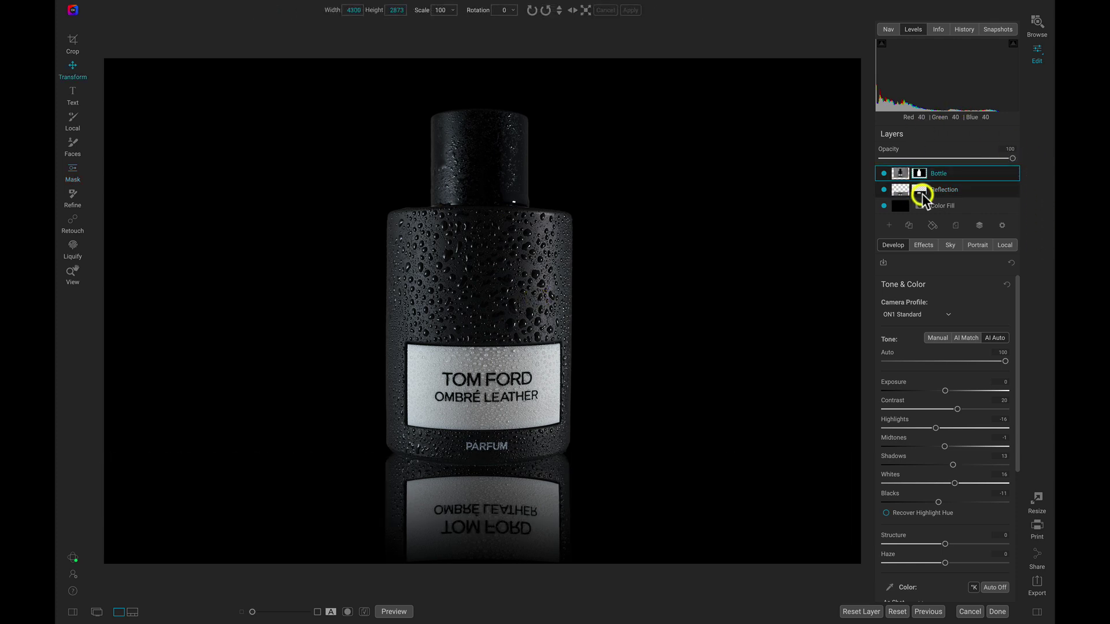
right_click(959, 174)
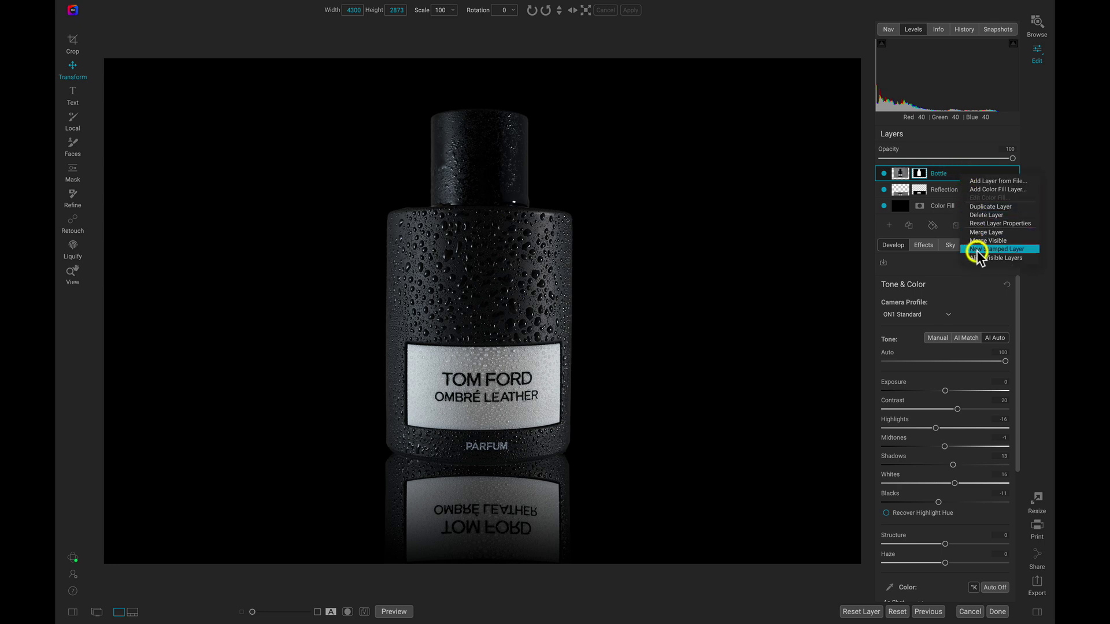
click(1013, 250)
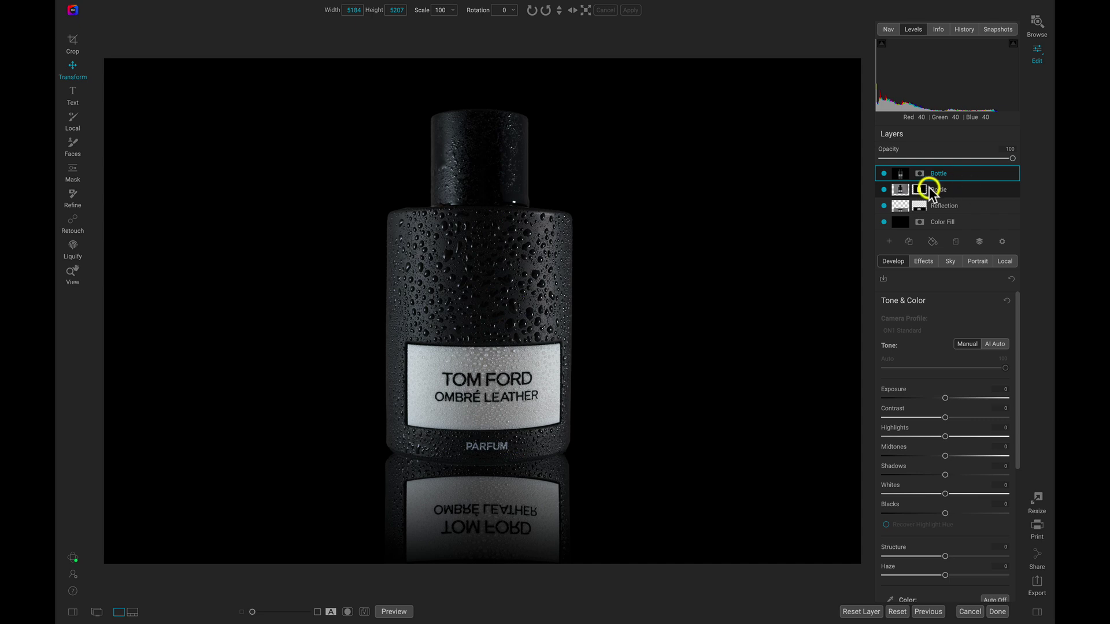
Compare the stamped layer with the original layers by toggling their visibility, leaving all four layers shown
click(883, 189)
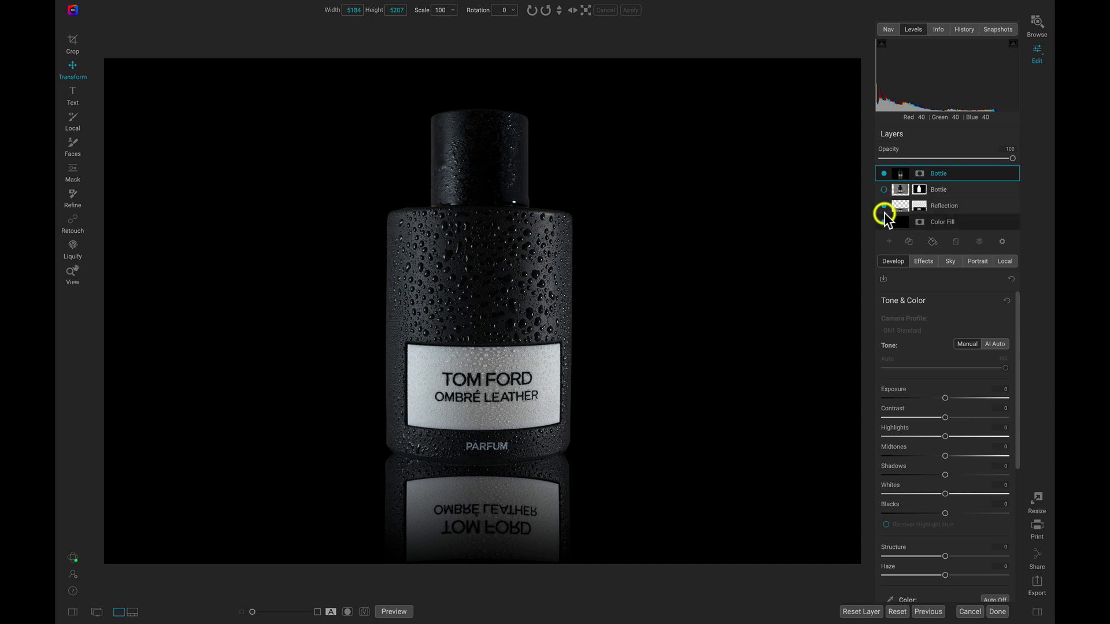
click(883, 206)
click(884, 221)
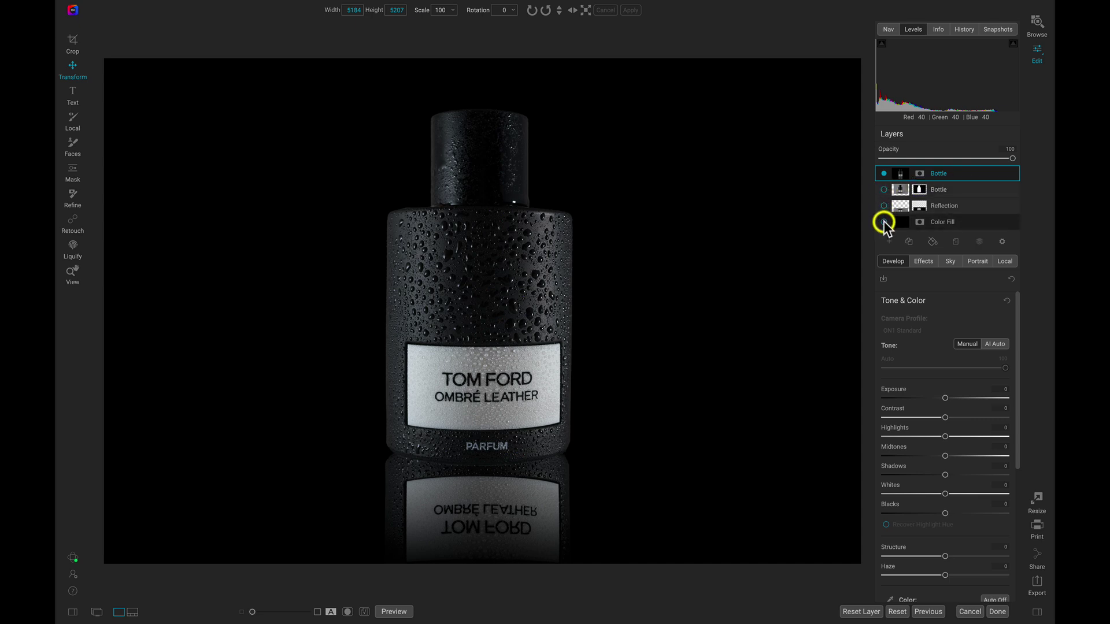
click(884, 174)
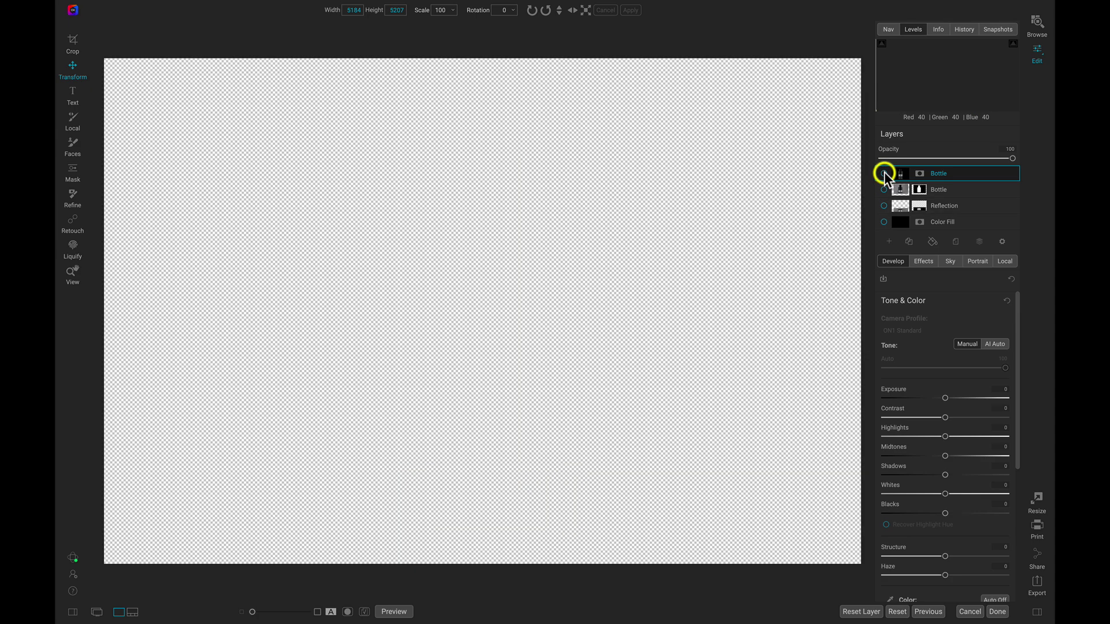
click(884, 222)
click(884, 206)
click(883, 189)
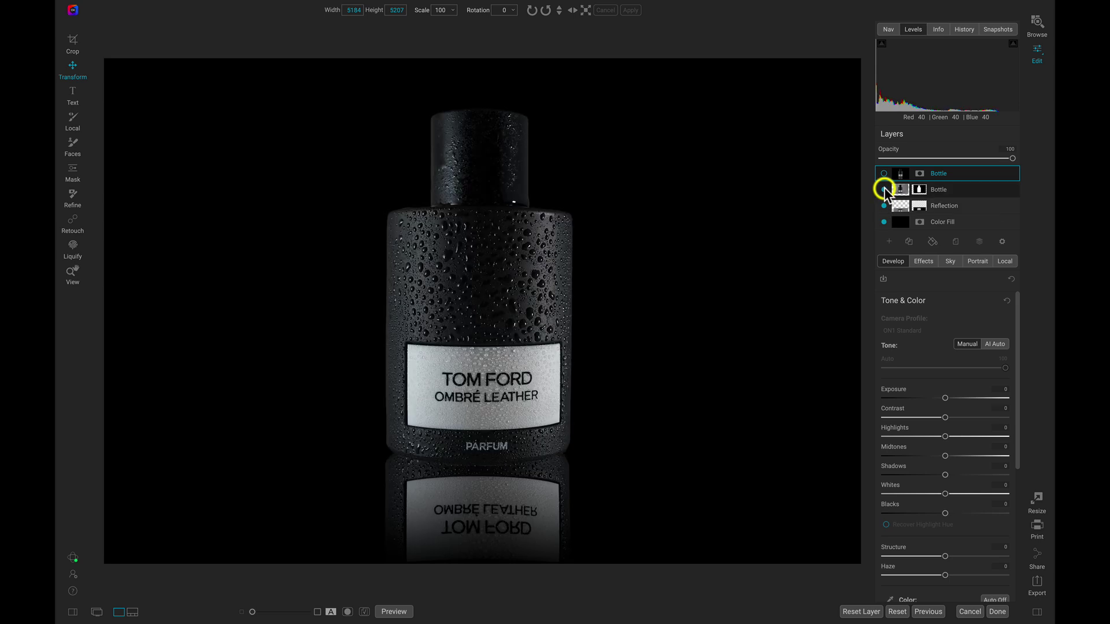
click(884, 173)
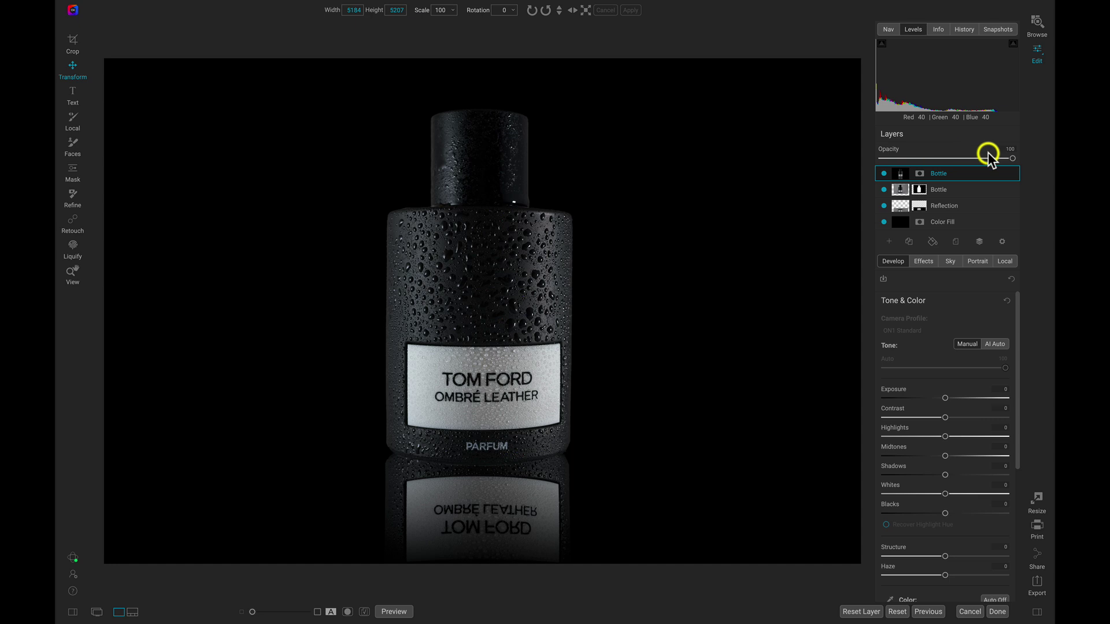
Rename the stamped top layer as BBR
double_click(944, 172)
key(BackSpace)
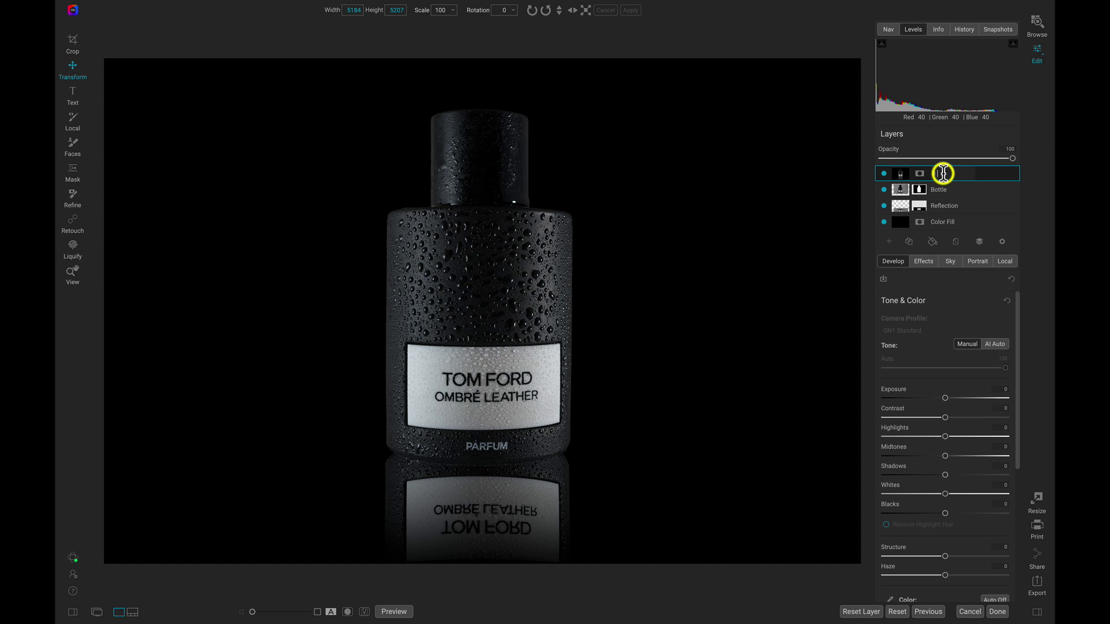
key(Return)
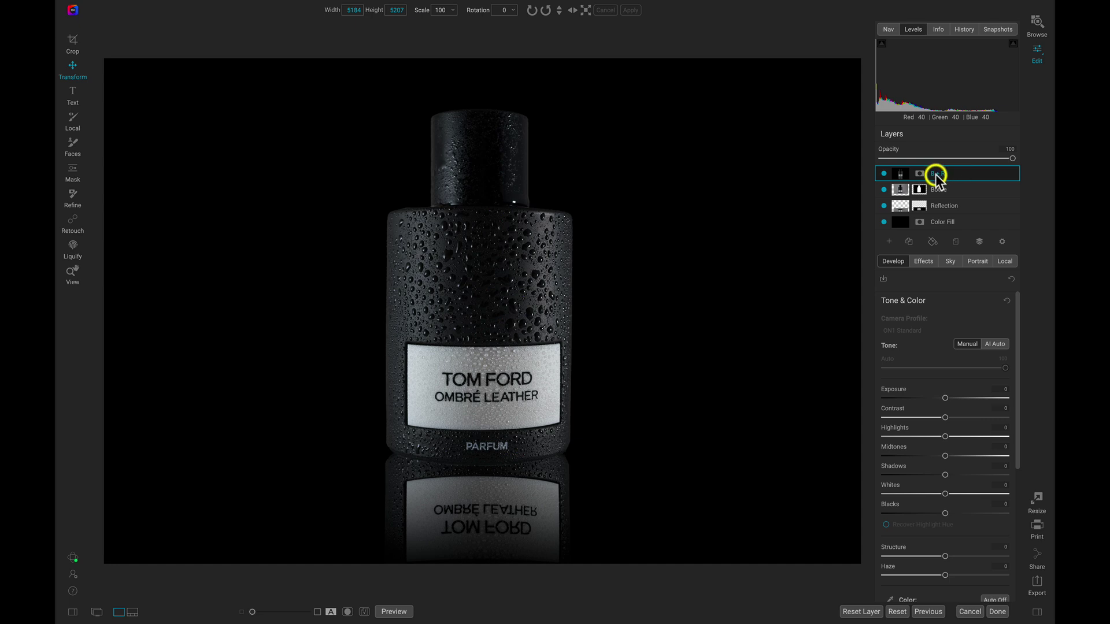
double_click(942, 174)
text(Blur)
key(Return)
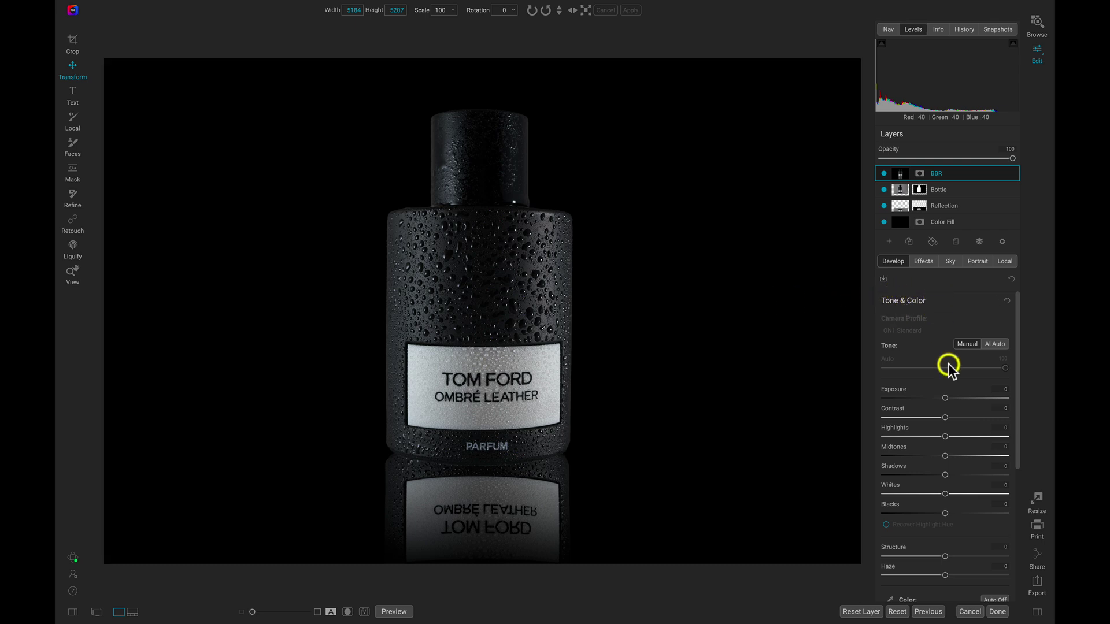
Set the BBR layer's Contrast to 26 and Whites to 7, checking the image for clipping
drag(945, 417, 961, 419)
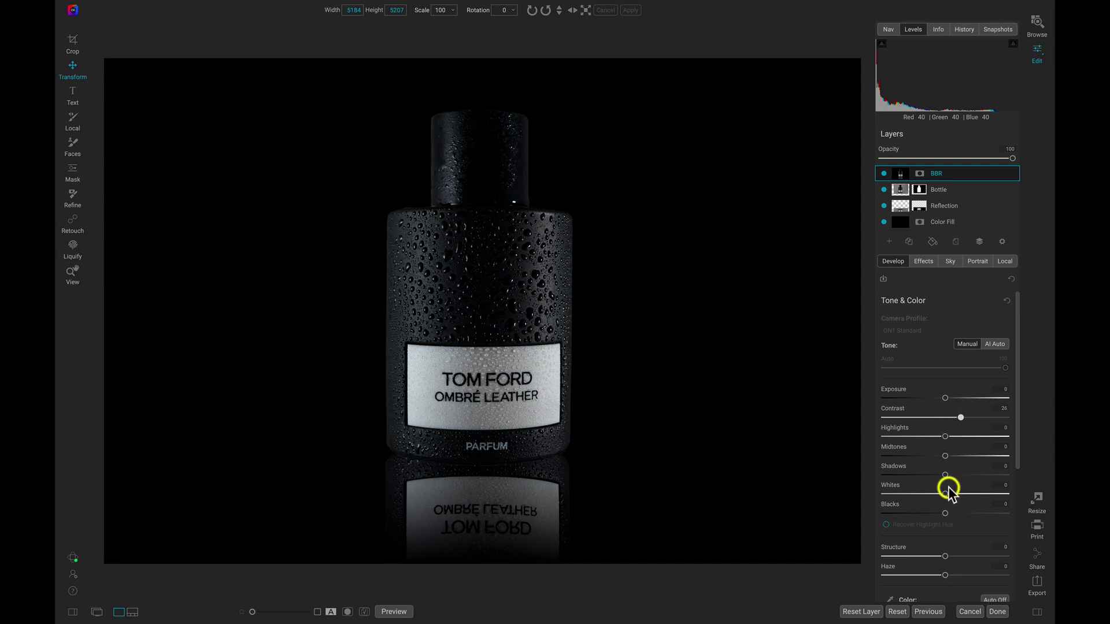
drag(945, 493, 950, 495)
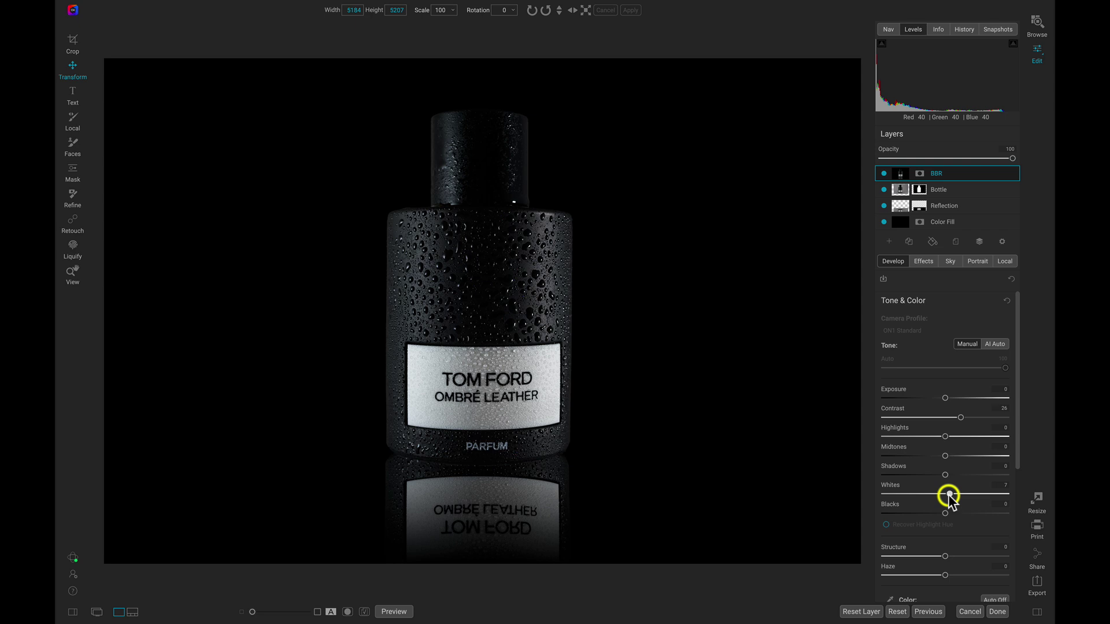
key(j)
key(j)
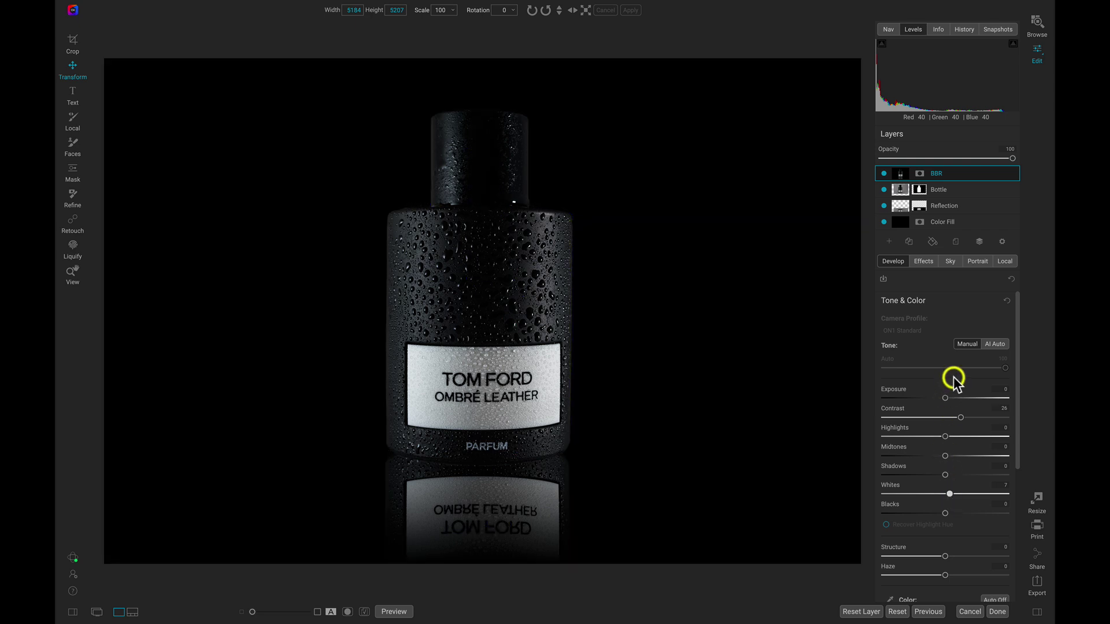
Start a local adjustment on the BBR layer and rename it FOG
click(1006, 262)
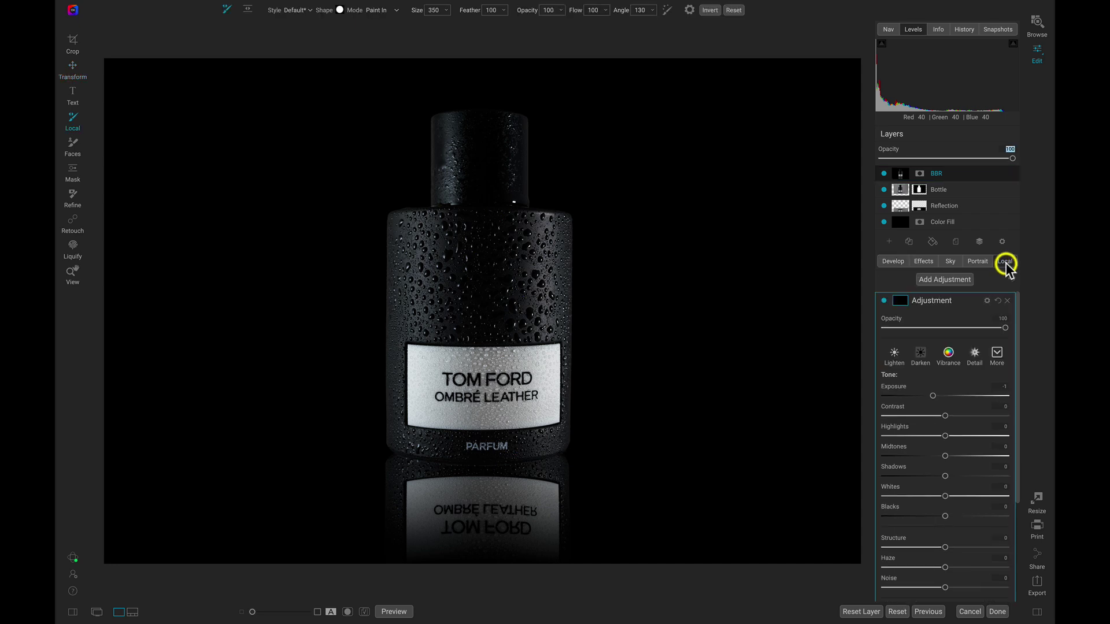
double_click(939, 301)
text(FOG)
key(Return)
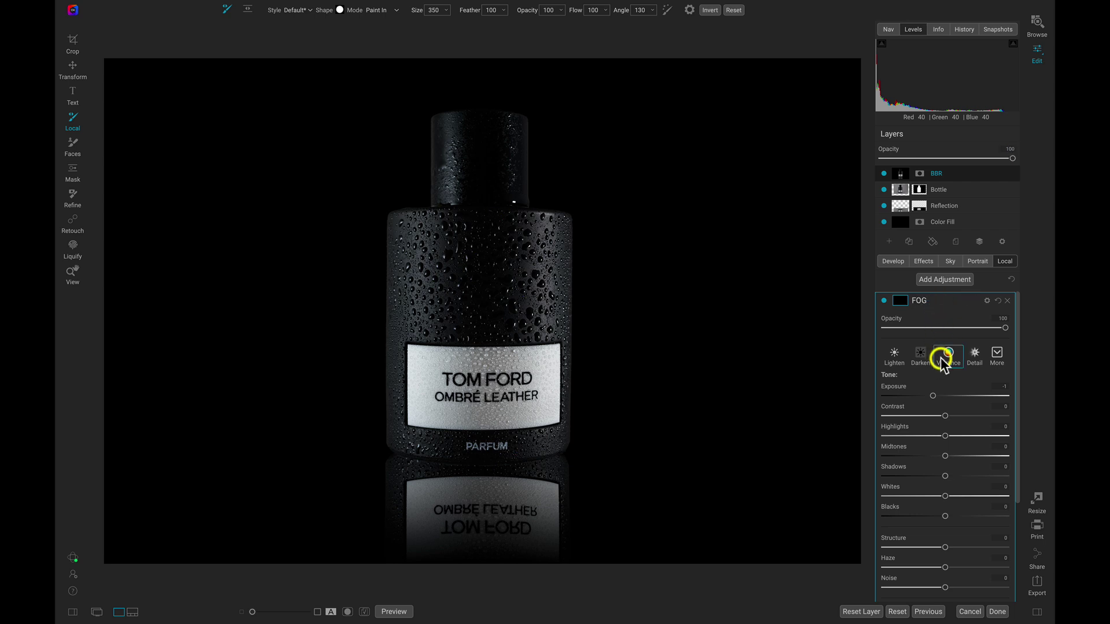
Enable Paint with Color for the FOG adjustment and sample the pale grey of the bottle's label as the paint colour
scroll(941, 359, down, 3)
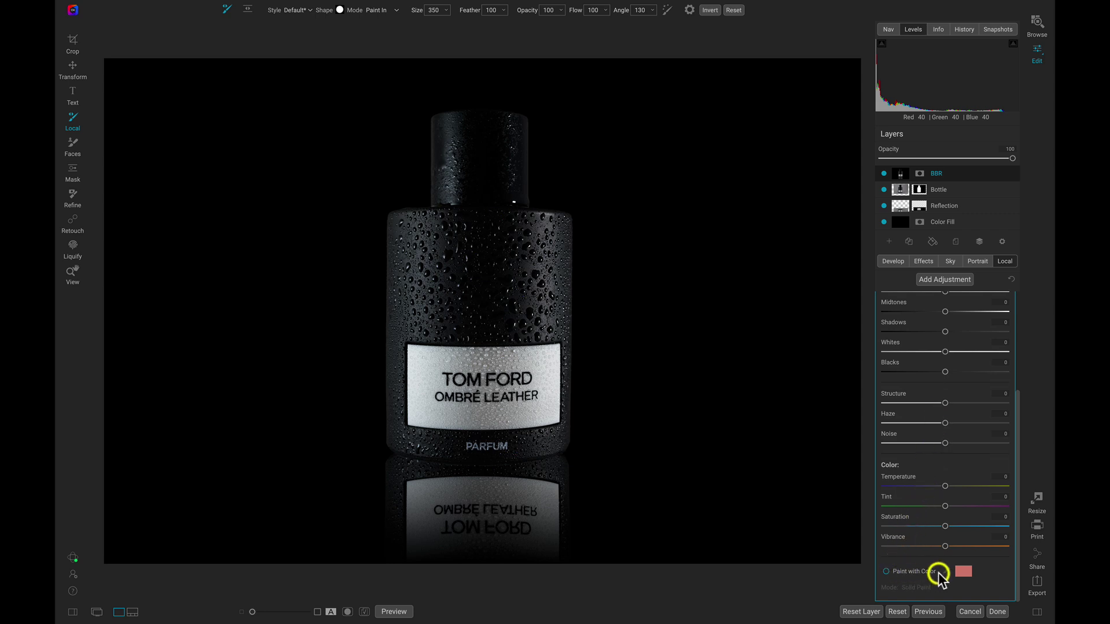
click(886, 571)
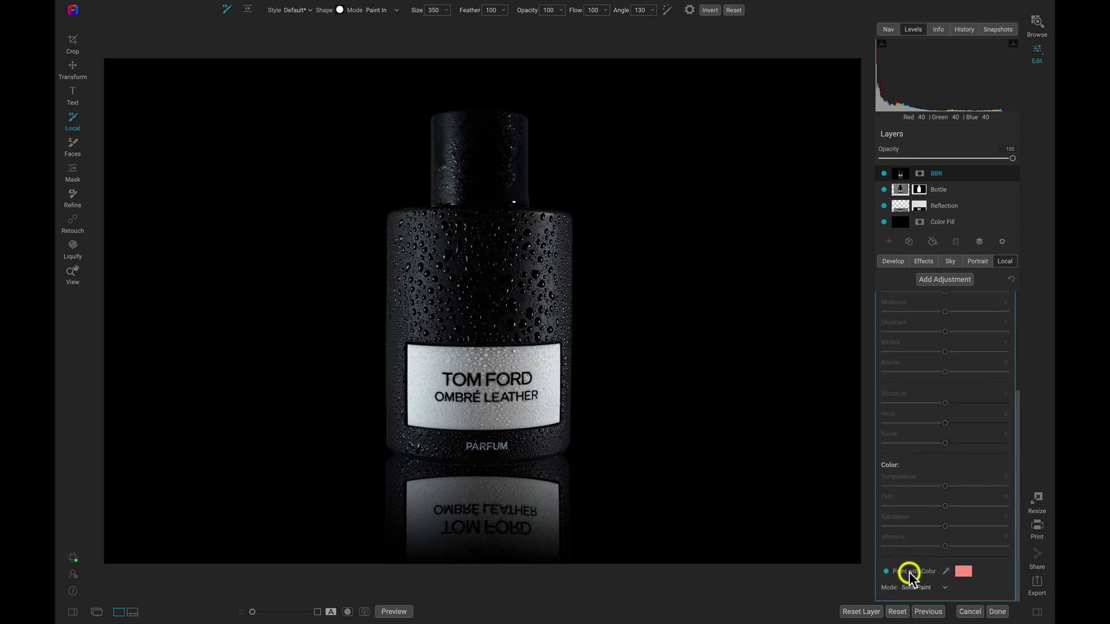
click(946, 572)
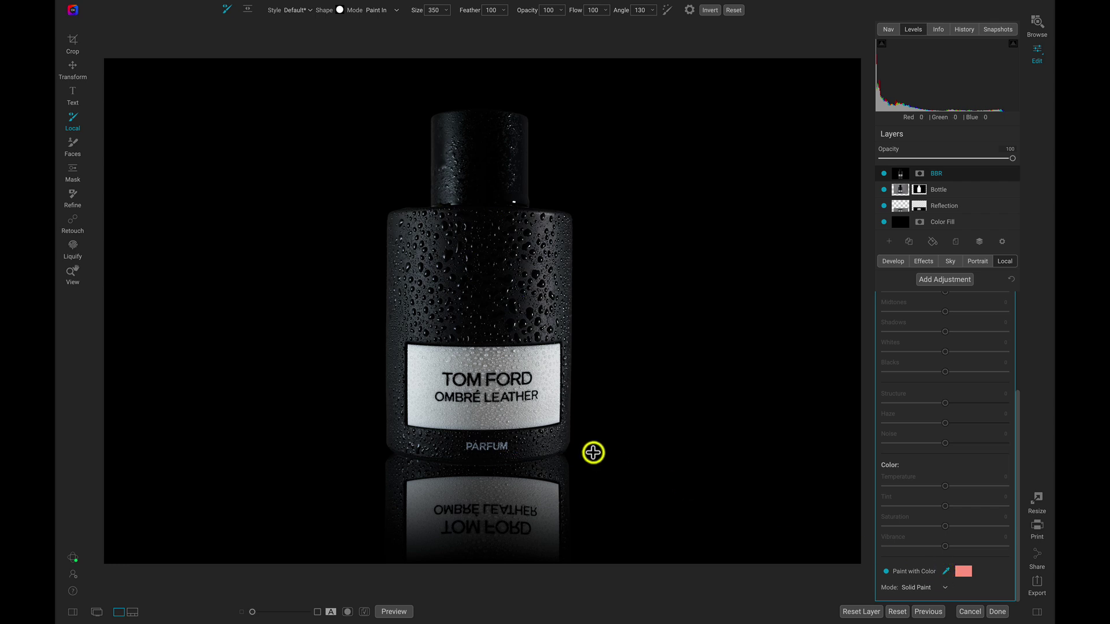
click(410, 349)
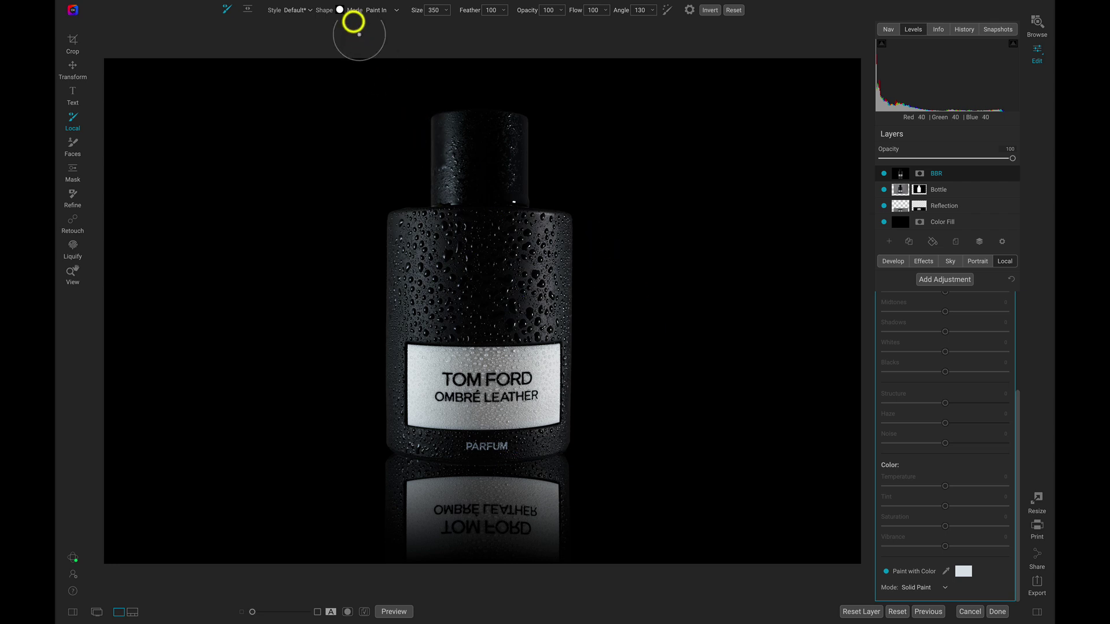
Choose the Fresh Fog brush shape from the Snow and Frost set
click(340, 10)
scroll(360, 68, down, 15)
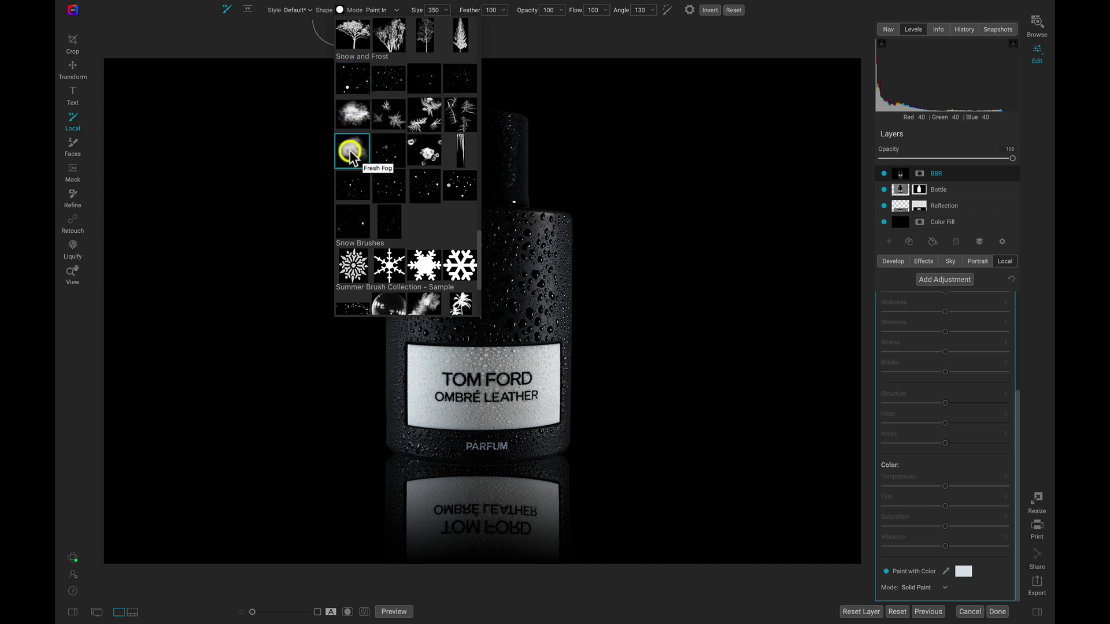
click(353, 148)
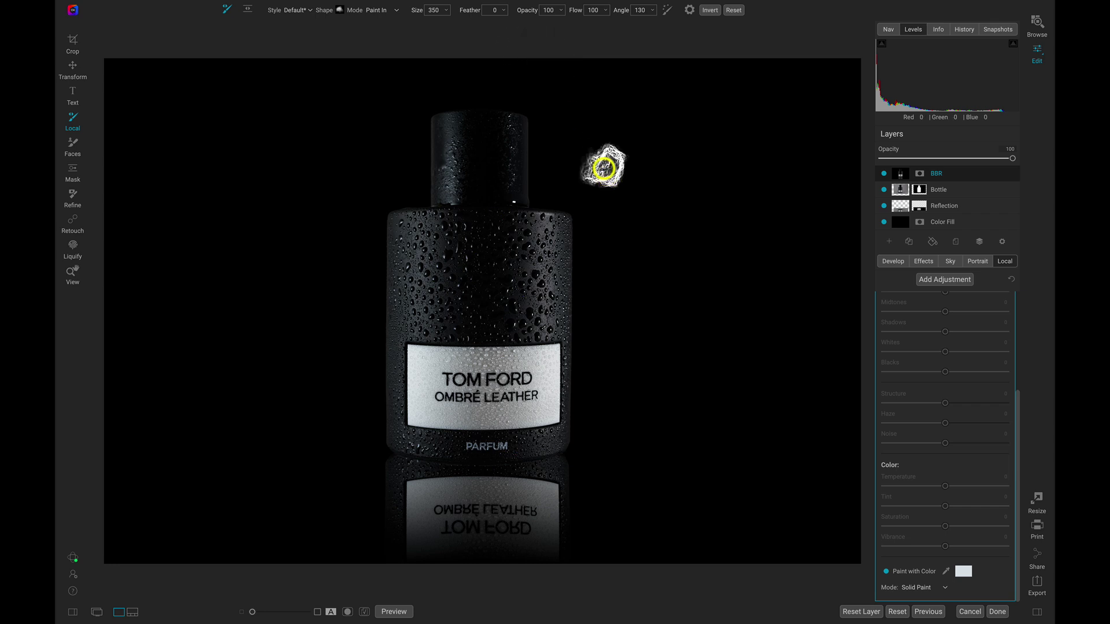
Enlarge the fog brush to size 2500 and stamp fog beside the right of the bottle's base
key(bracketright)
key(bracketright)
key(bracketright)
key(bracketright)
key(bracketright)
key(bracketright)
key(bracketright)
key(bracketright)
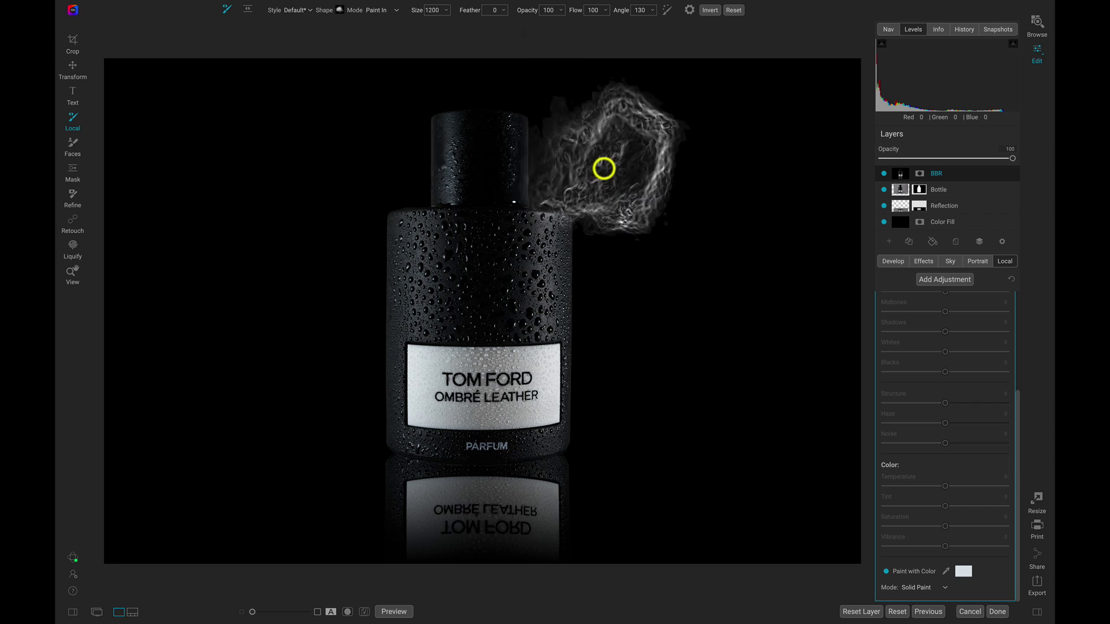
key(bracketright)
key(bracketright)
key(bracketright)
key(bracketright)
key(bracketright)
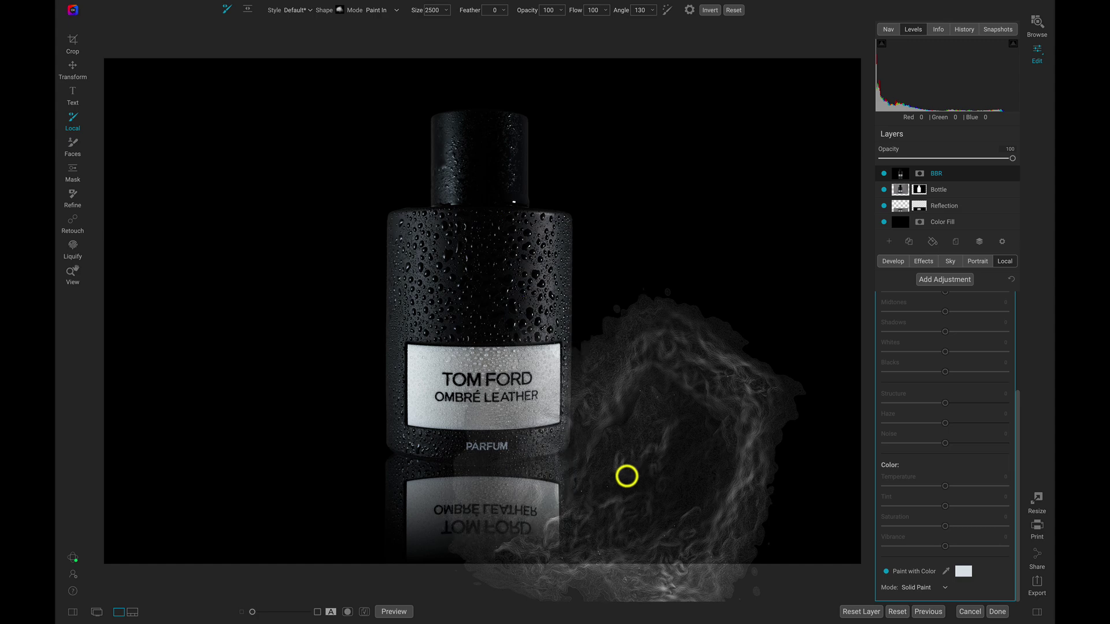
click(627, 476)
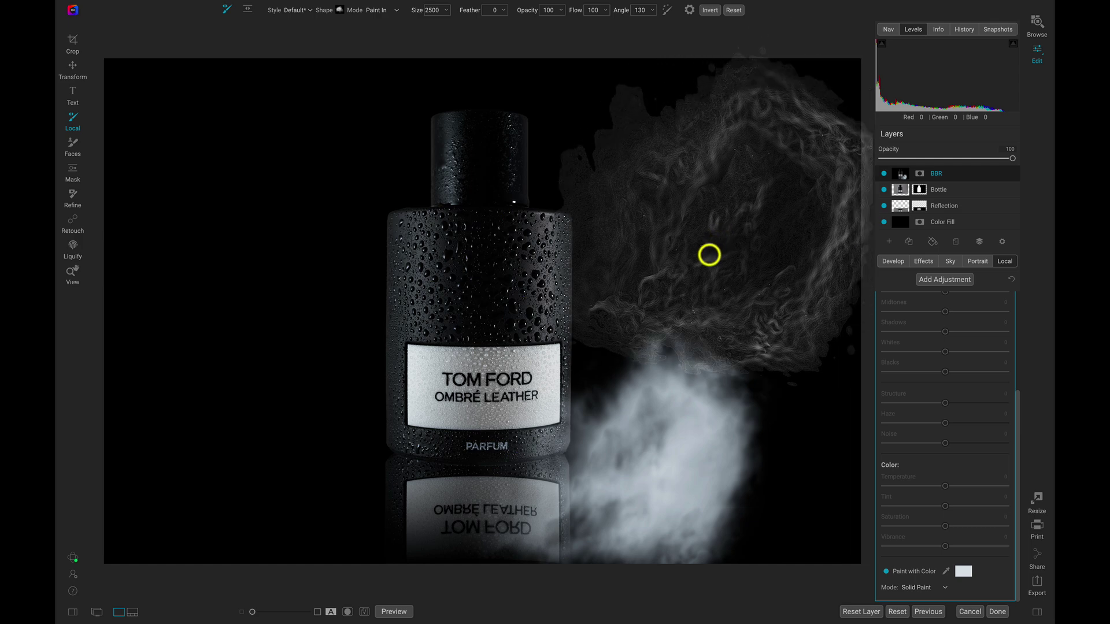
Rotate the fog brush to an angle of -145 and stamp fog beside the left of the bottle's base
click(448, 423)
scroll(449, 423, up, 10)
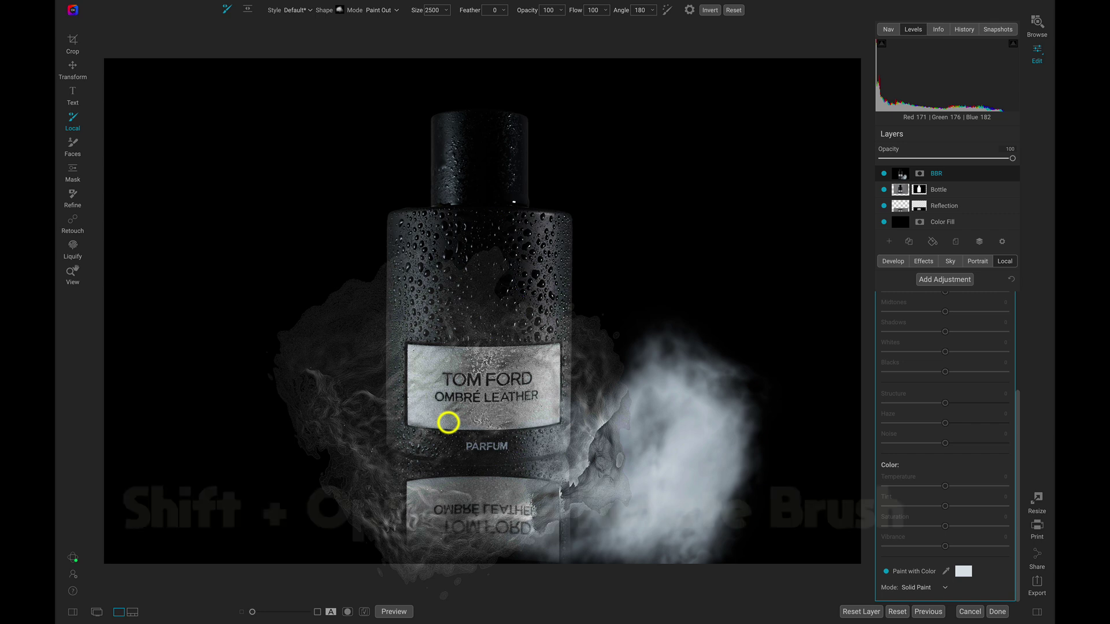
key(shift+alt+bracketleft)
key(shift+alt+bracketleft)
key(shift+alt+bracketleft)
key(shift+alt+bracketleft)
key(shift+alt+bracketleft)
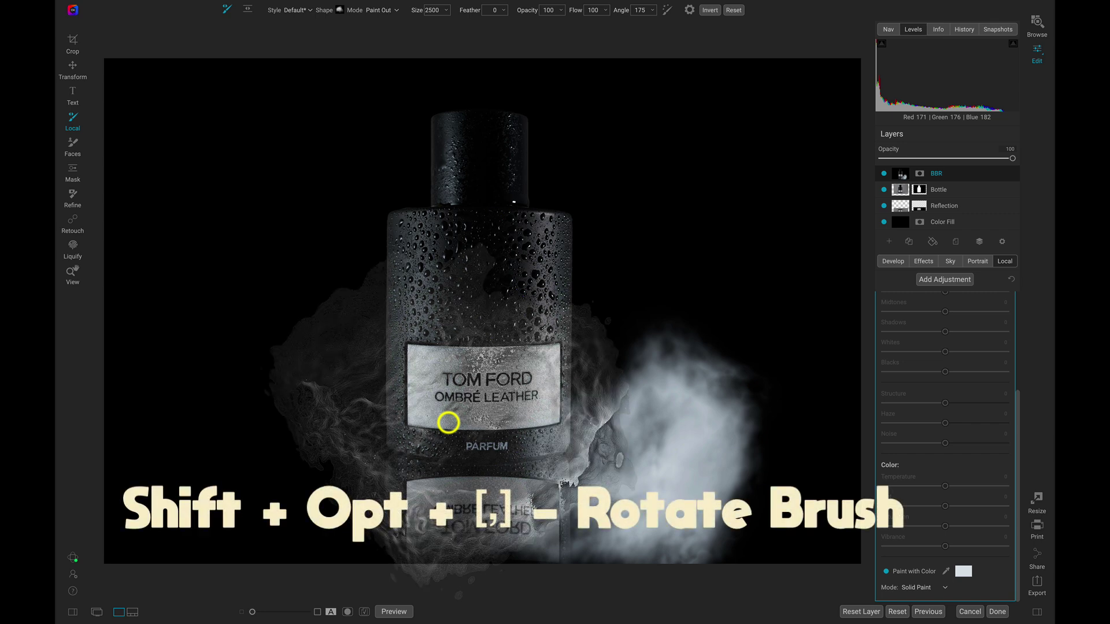
key(shift+alt+bracketleft)
key(shift+alt+bracketleft)
key(shift+alt+bracketleft)
key(shift+alt+bracketleft)
key(shift+alt+bracketleft)
key(shift+alt+bracketleft)
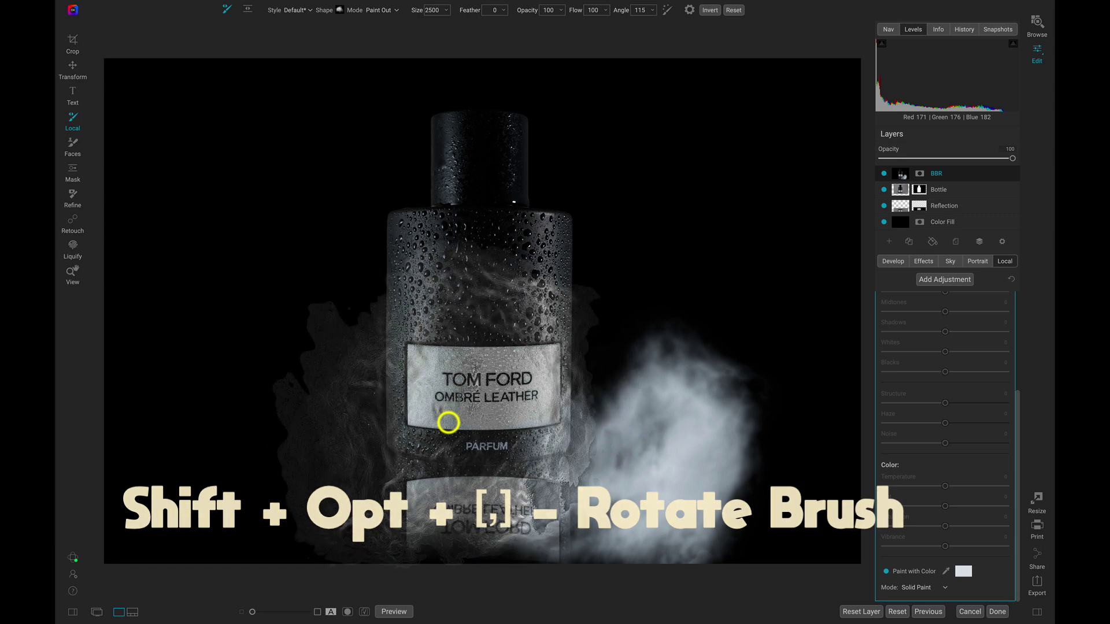
key(shift+alt+bracketleft)
key(shift+alt+bracketleft)
key(shift+alt+bracketleft)
key(shift+alt+bracketleft)
key(shift+alt+bracketleft)
key(shift+alt+bracketleft)
key(shift+alt+bracketleft)
key(shift+alt+bracketleft)
key(shift+alt+bracketleft)
key(shift+alt+bracketleft)
key(shift+alt+bracketleft)
key(shift+alt+bracketleft)
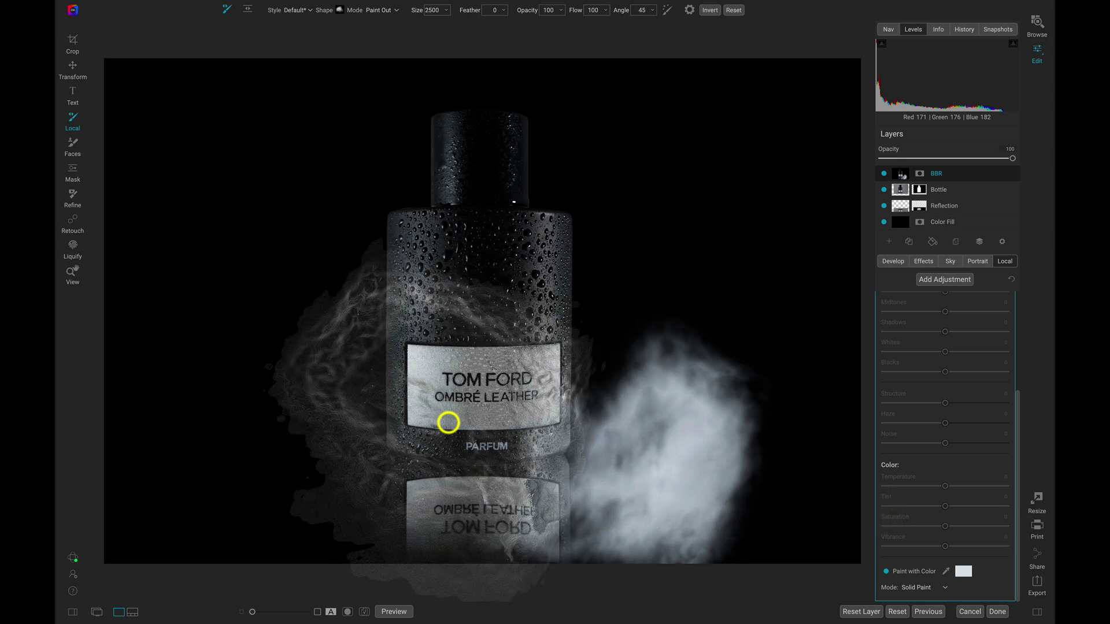
key(shift+alt+bracketleft)
key(shift+alt+bracketleft)
key(shift+alt+bracketleft)
key(shift+alt+bracketleft)
key(shift+alt+bracketleft)
key(shift+alt+bracketleft)
key(shift+alt+bracketleft)
key(shift+alt+bracketleft)
key(shift+alt+bracketleft)
key(shift+alt+bracketleft)
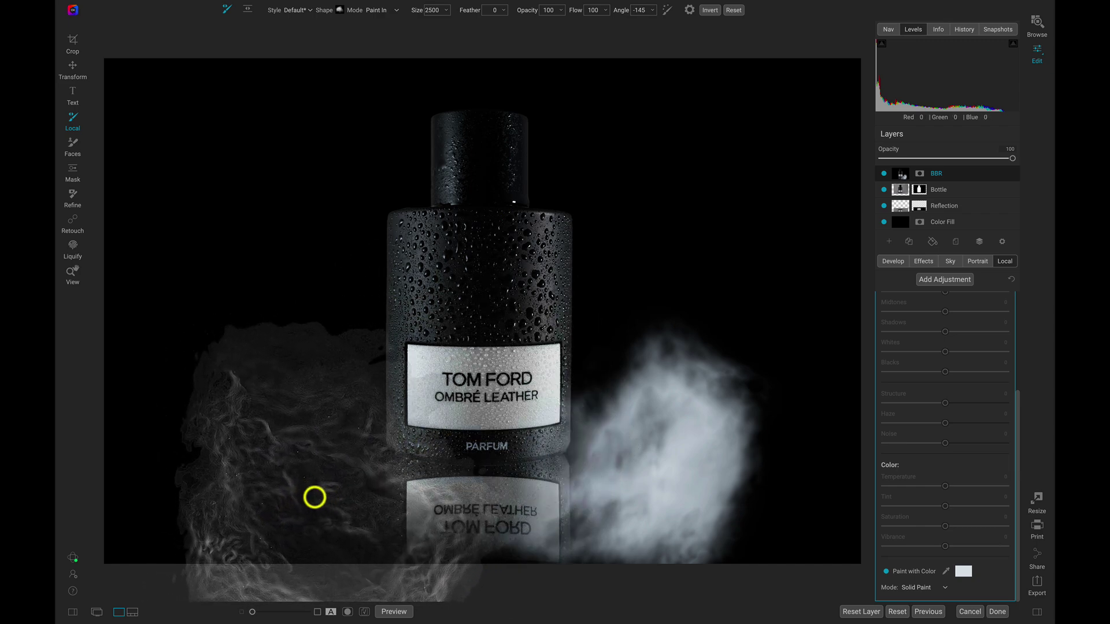
click(319, 493)
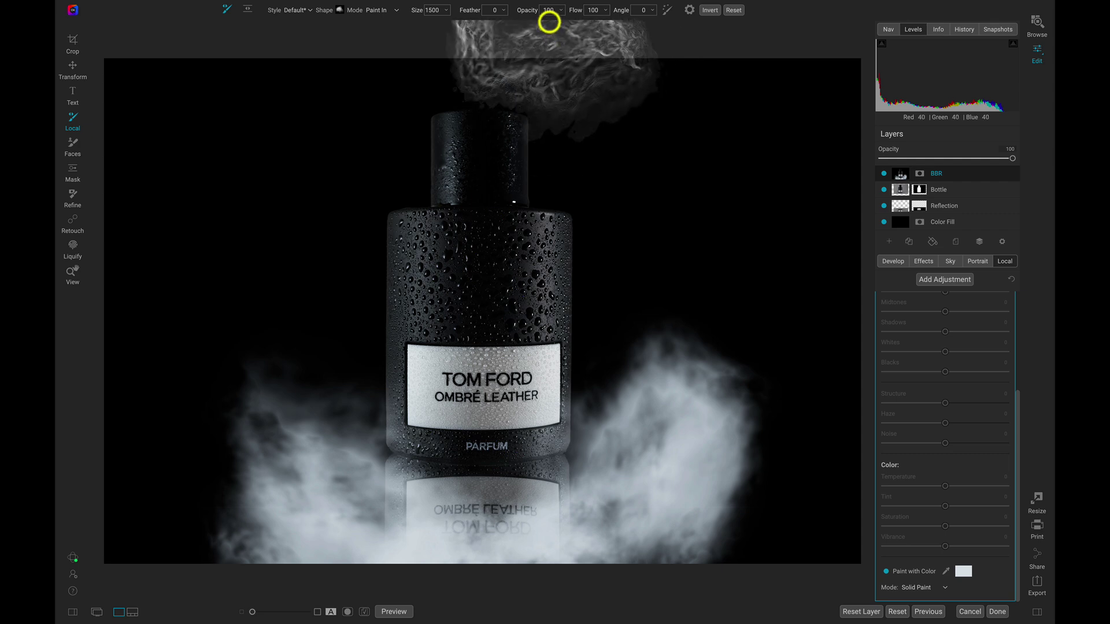
Lower the brush opacity to 37, enlarge the brush to 2100 and build up fainter fog around the bottle, varying the brush angle
drag(538, 16, 513, 16)
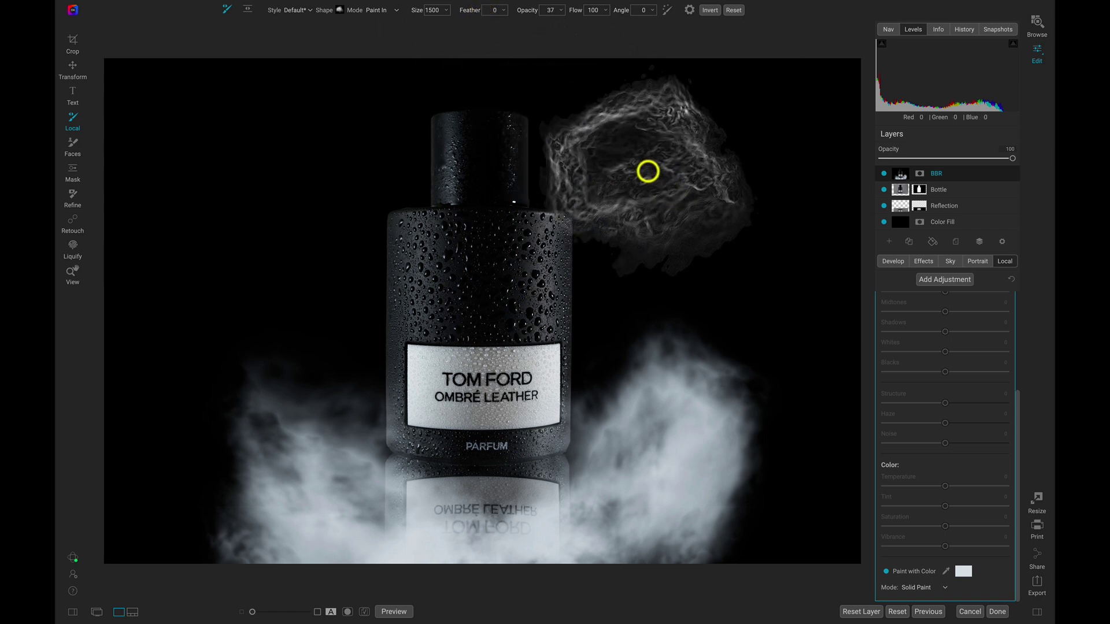
key(bracketright)
key(bracketright)
key(bracketright)
key(bracketright)
key(bracketright)
key(bracketright)
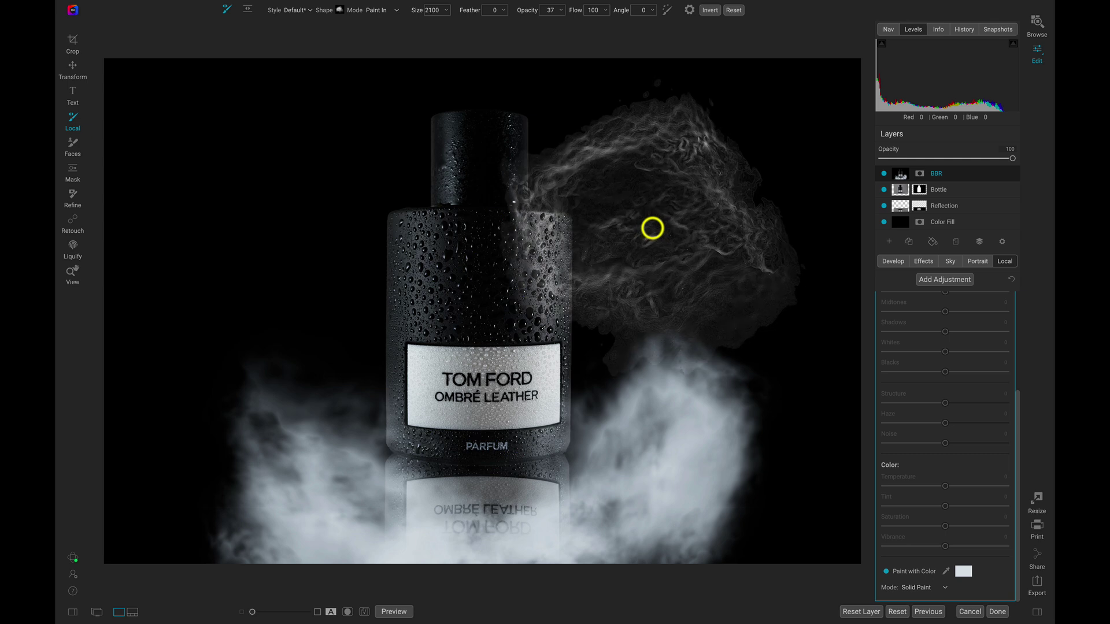
key(alt+bracketleft)
key(alt+bracketleft)
key(alt+bracketleft)
key(alt+bracketleft)
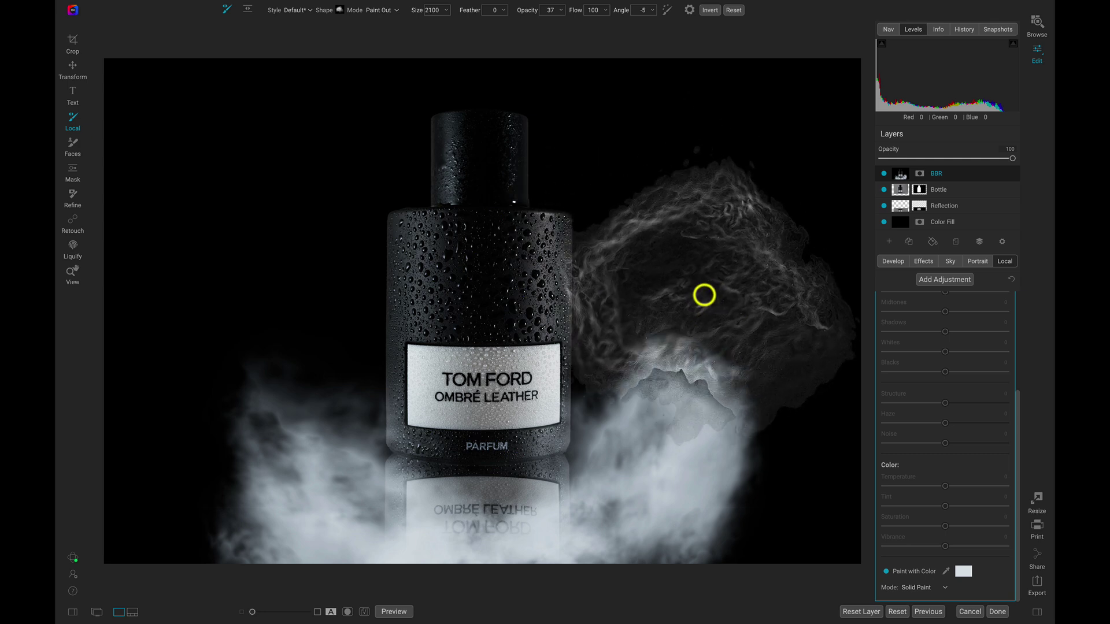
key(alt+bracketleft)
key(alt+bracketleft)
key(alt+bracketleft)
key(alt+bracketleft)
key(alt+bracketleft)
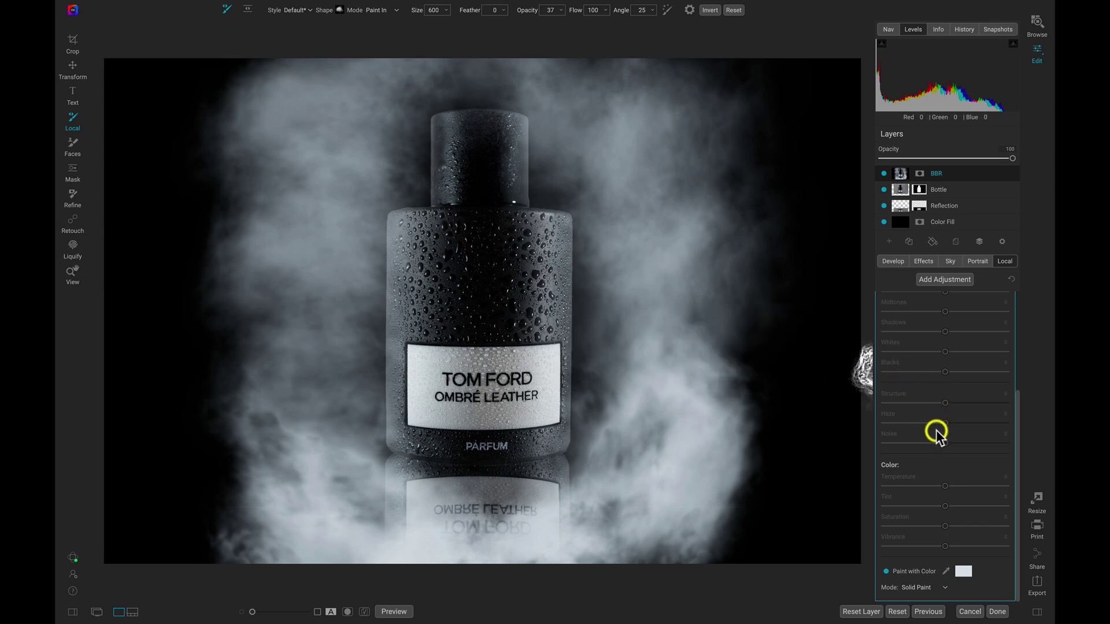
Add a Center-shaped adjustable gradient to the FOG mask over the bottle and shrink it to a small circle on the body
scroll(935, 430, up, 5)
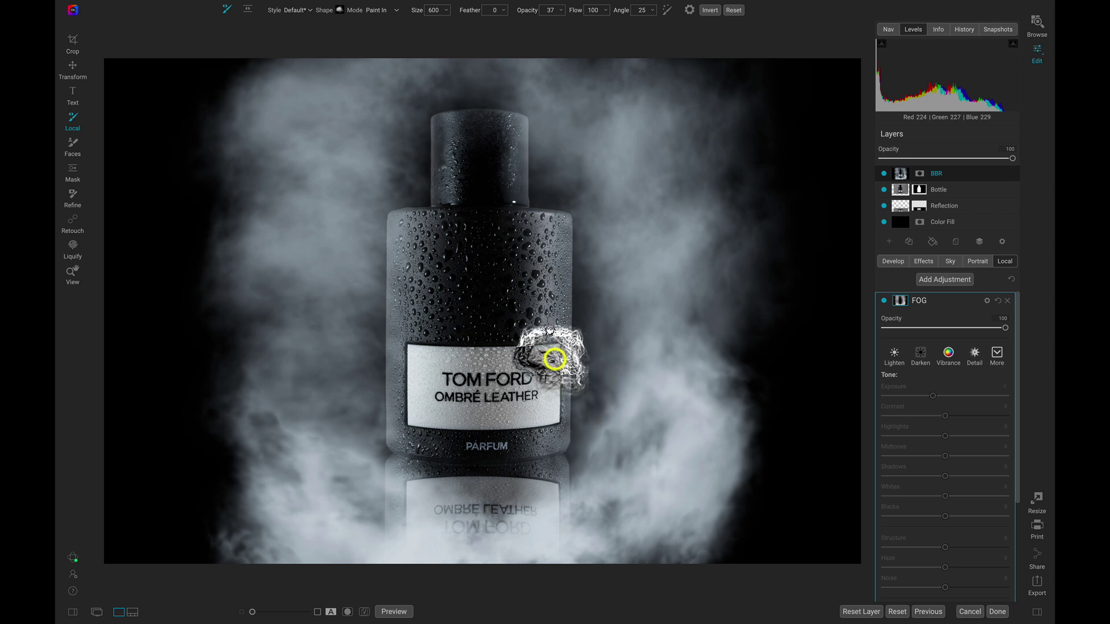
key(shift+k)
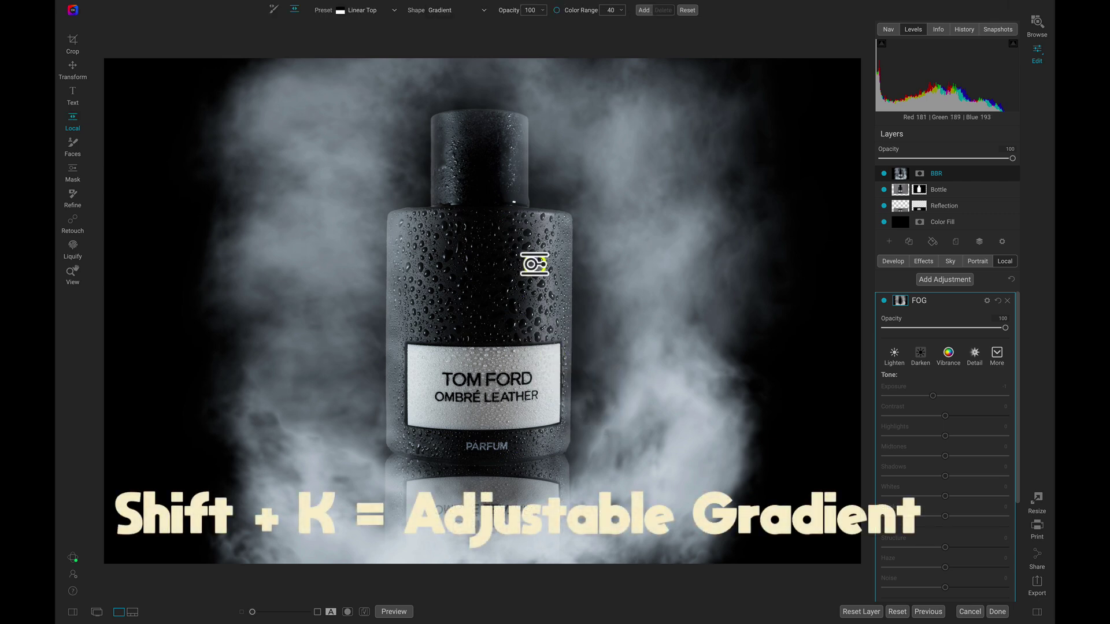
click(466, 16)
click(450, 25)
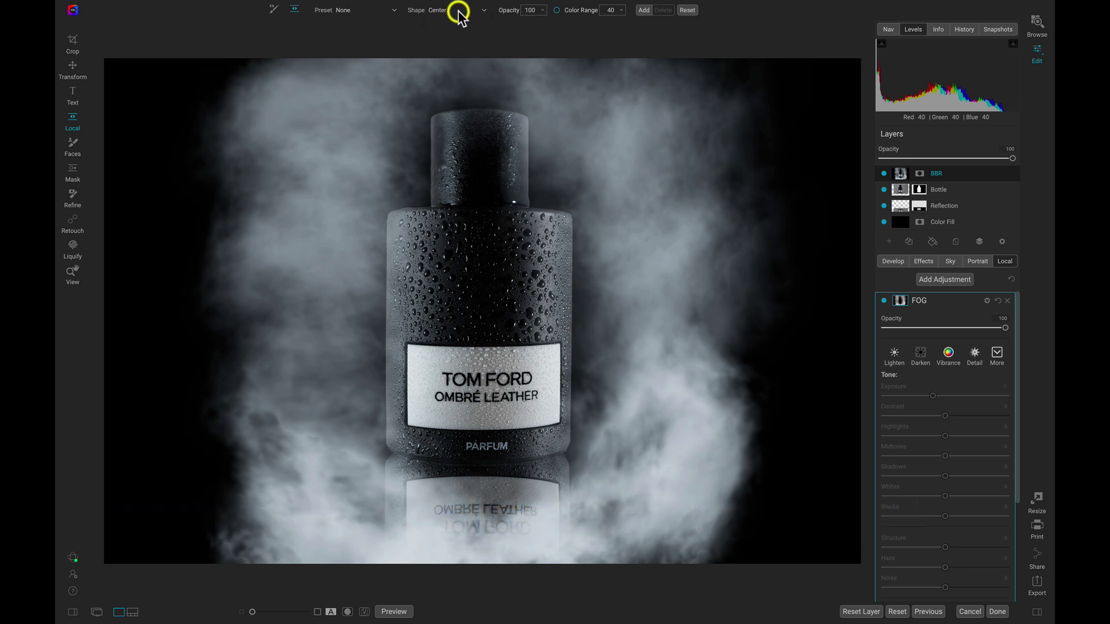
click(490, 296)
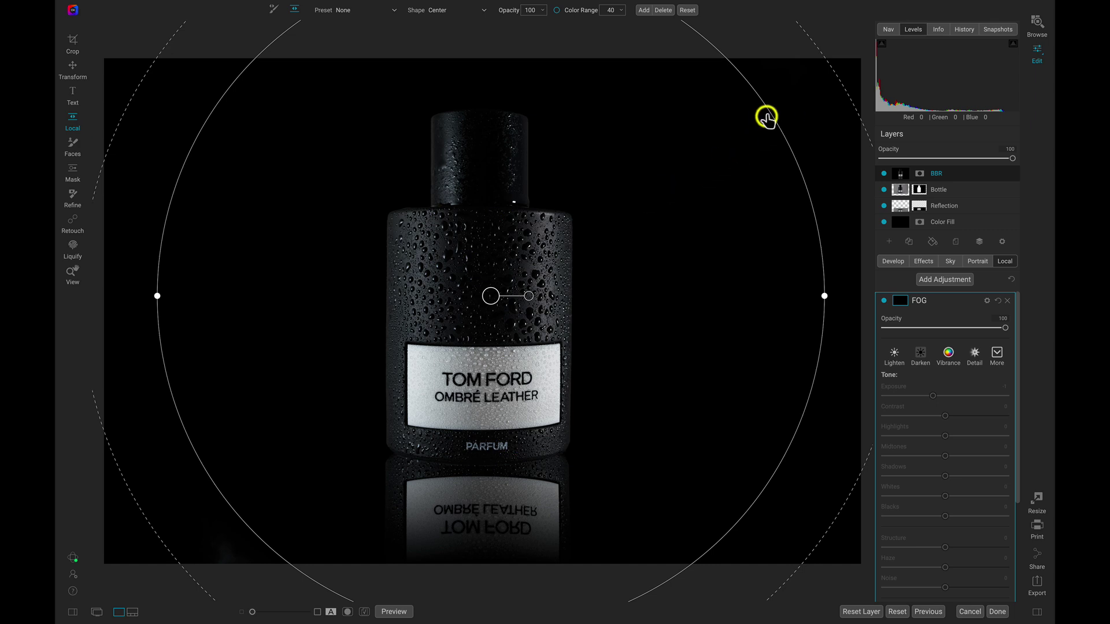
drag(790, 147, 480, 300)
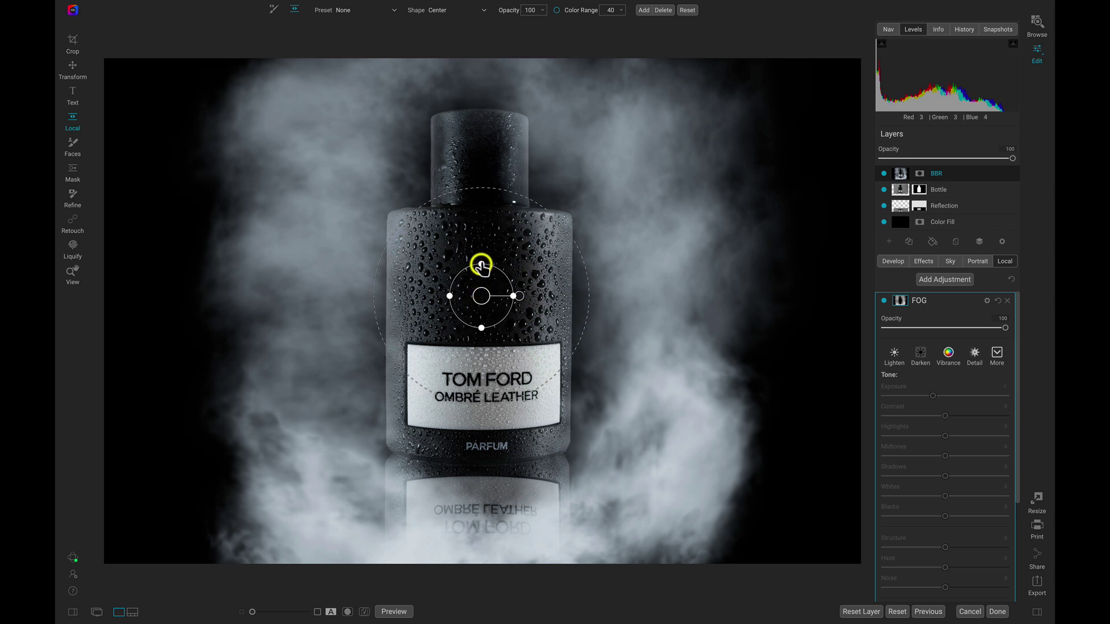
Reshape the gradient into a tall, narrow ellipse along the bottle and adjust its outer falloff to clear fog from the bottle
drag(481, 257, 482, 155)
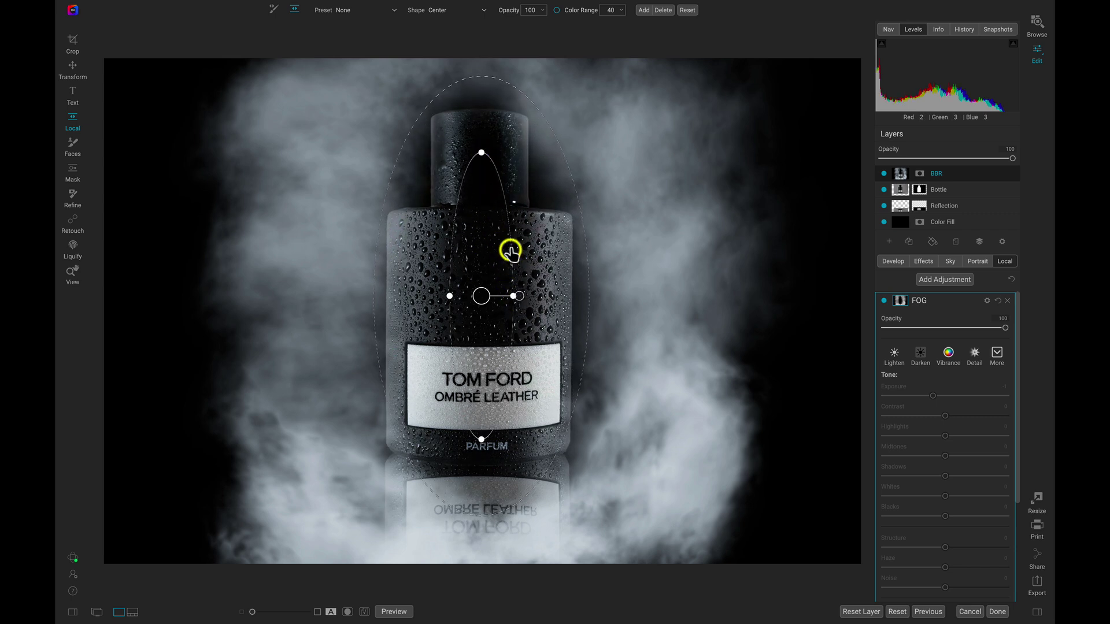
drag(507, 252, 482, 157)
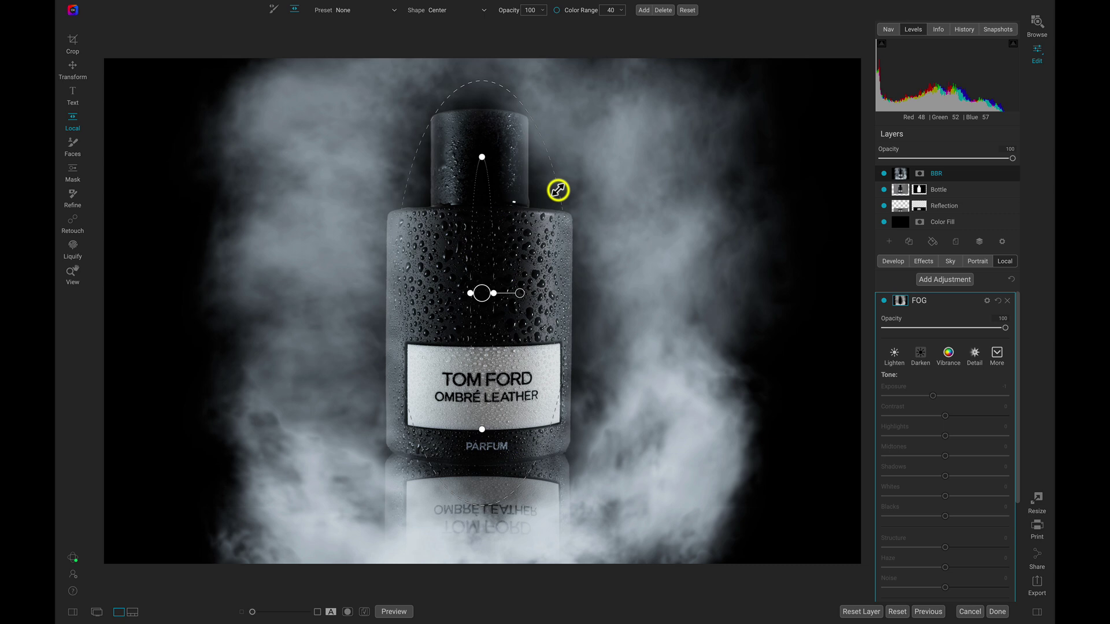
drag(557, 190, 666, 146)
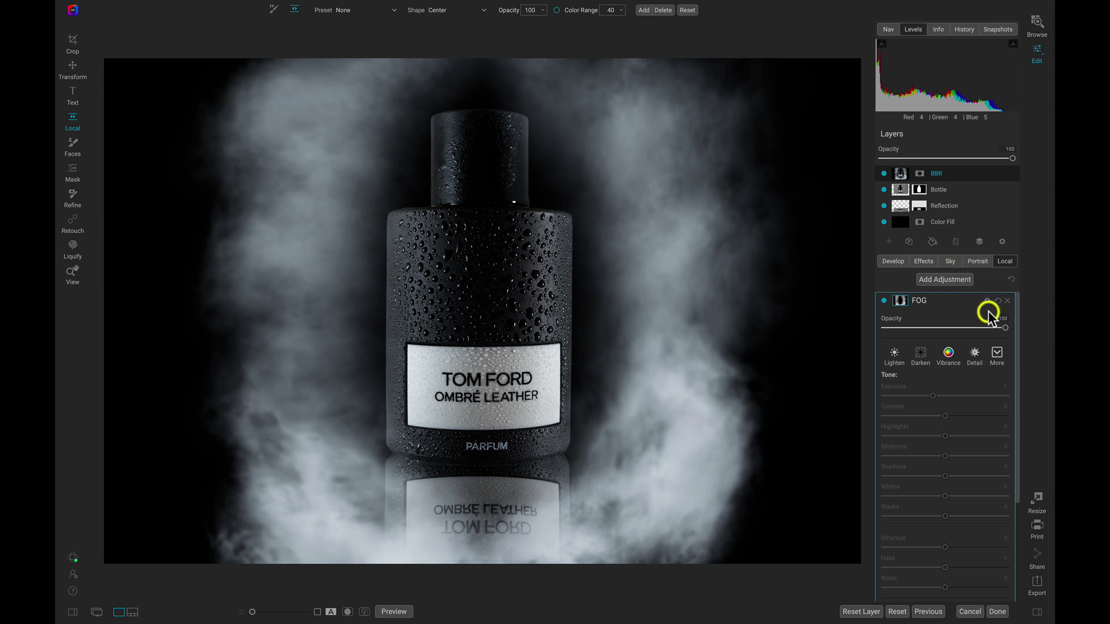
Lower the FOG adjustment's opacity to 91
mouse_move(1007, 328)
mouse_down()
mouse_move(922, 334)
mouse_move(993, 328)
mouse_up()
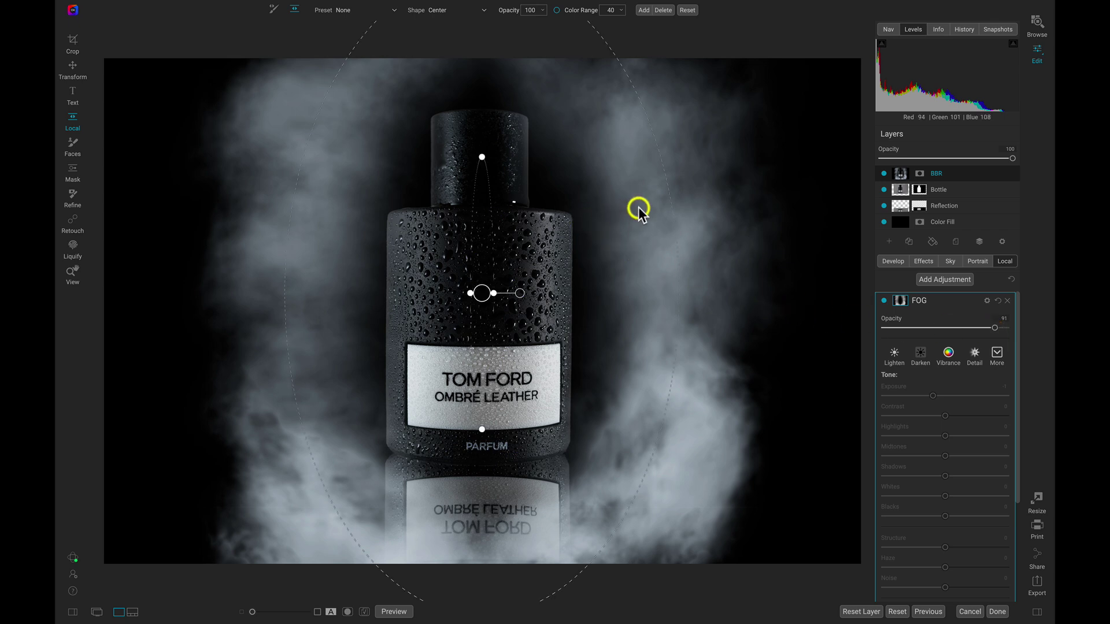
Heal the bright spot at the base of the bottle cap with the Retouch brush in Heal mode at size 30
key(z)
click(513, 199)
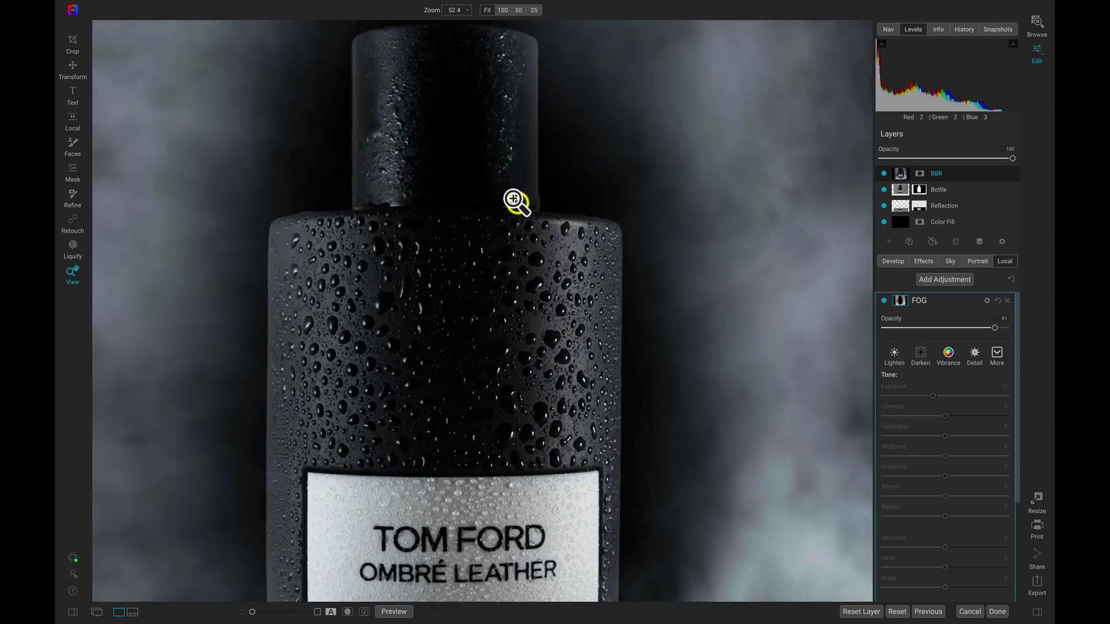
click(513, 200)
scroll(514, 200, up, 10)
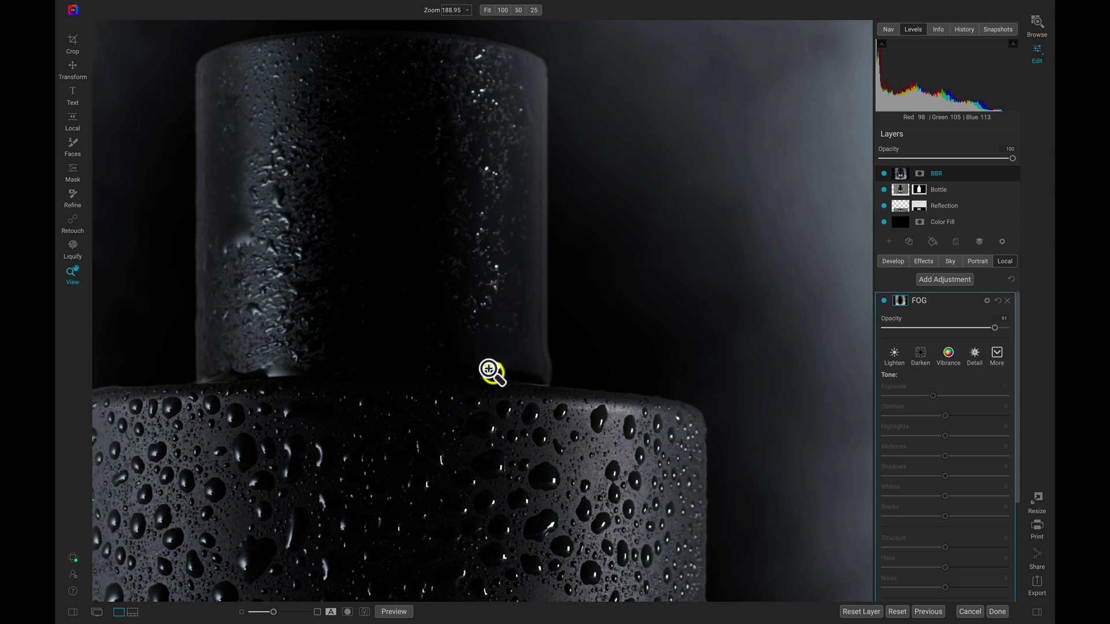
click(74, 222)
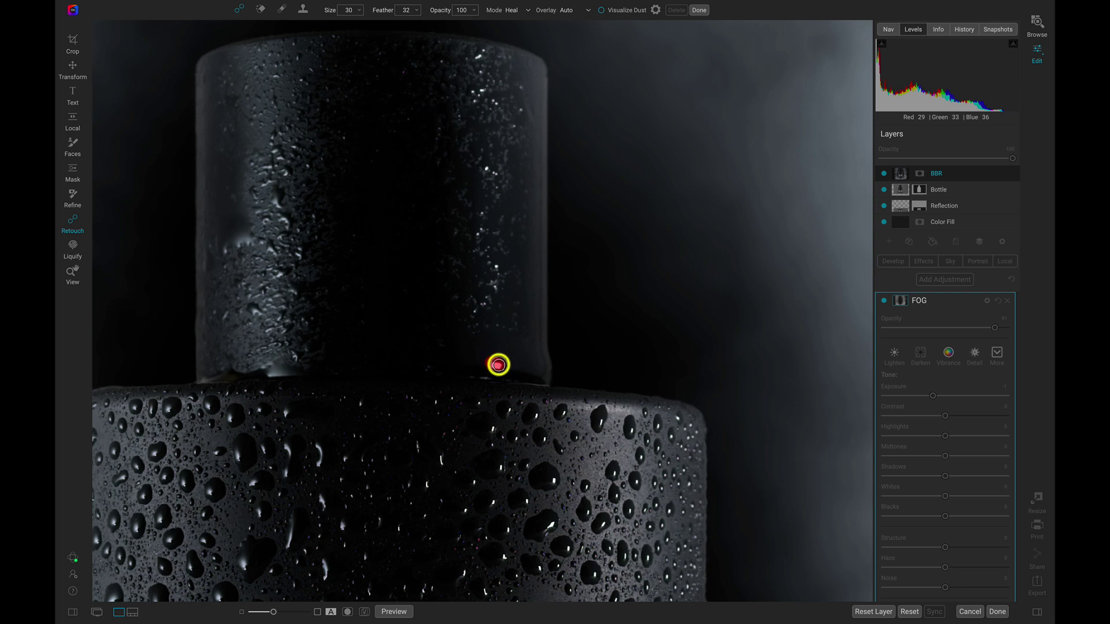
click(498, 365)
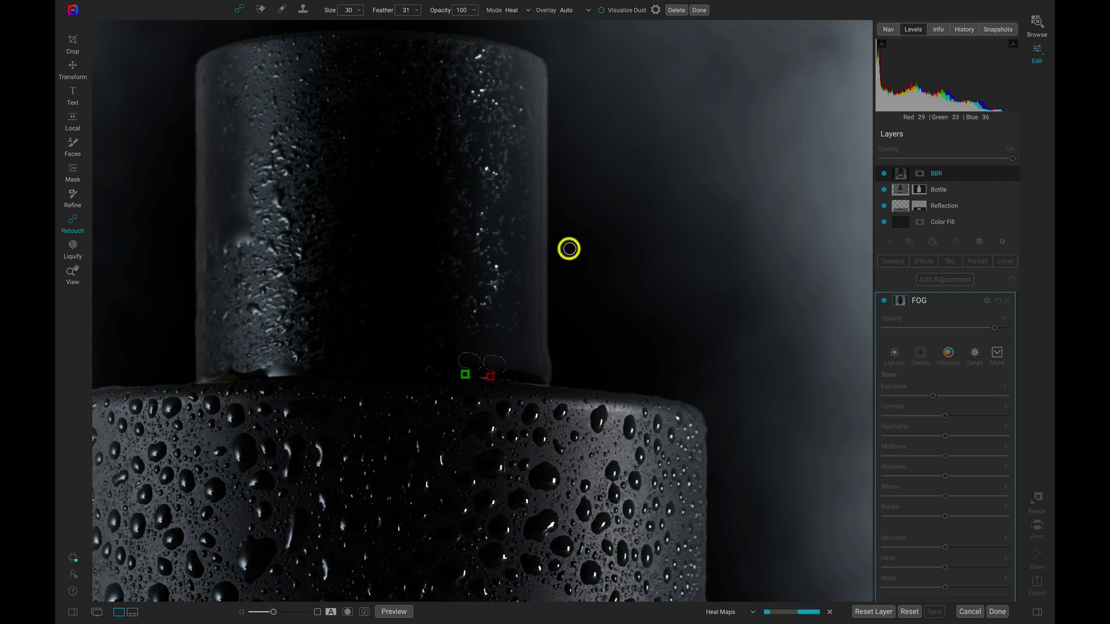
click(699, 11)
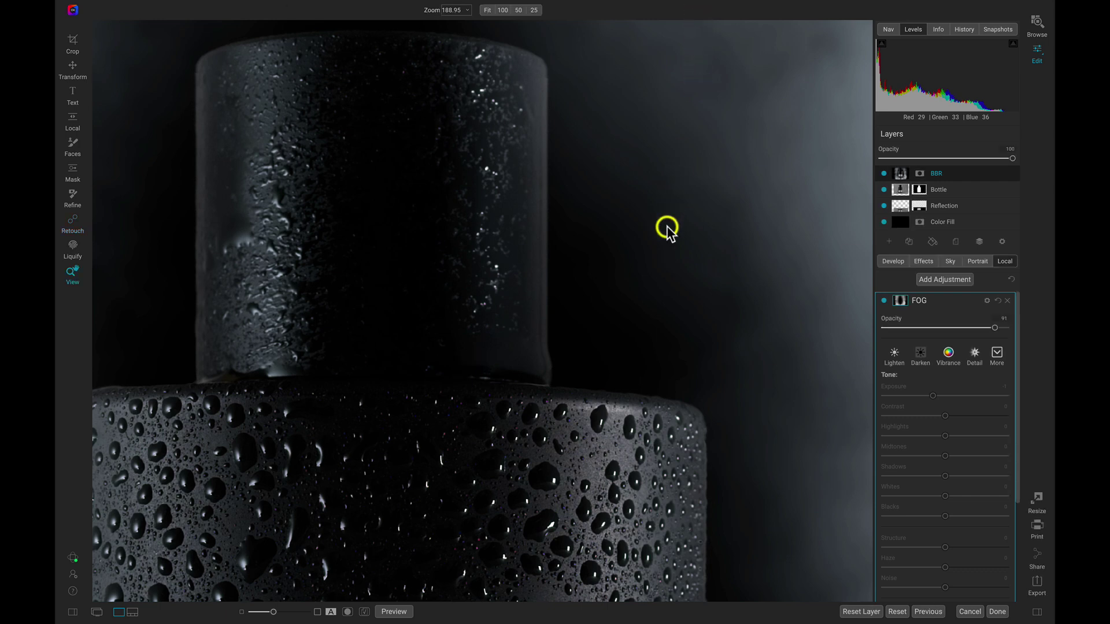
key(ctrl+0)
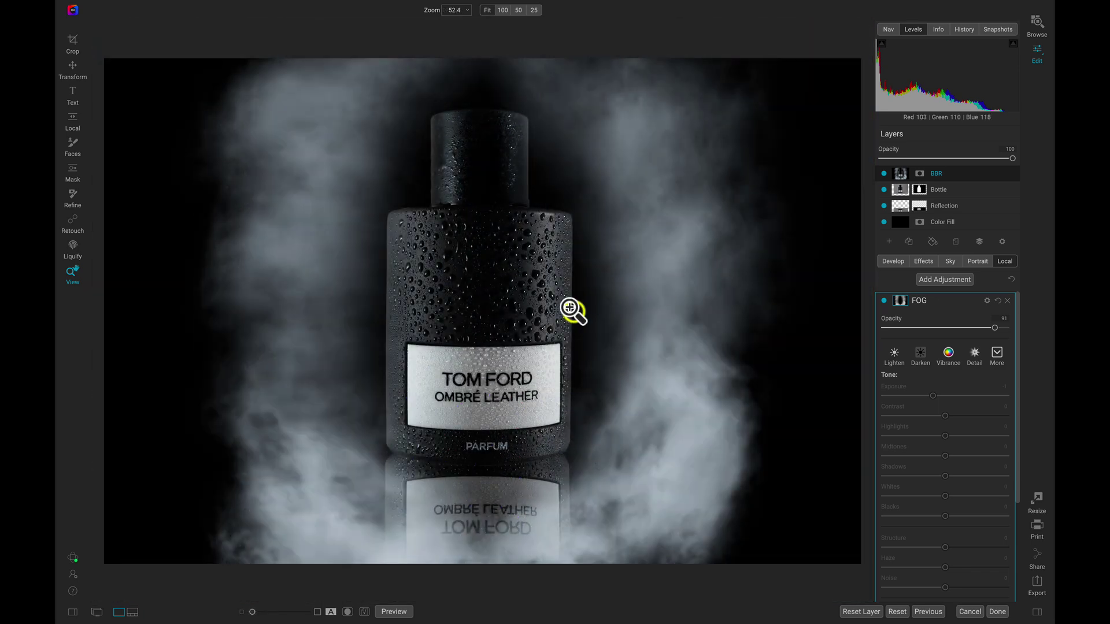
Add a Curves filter to the BBR layer and open its mask options
click(455, 351)
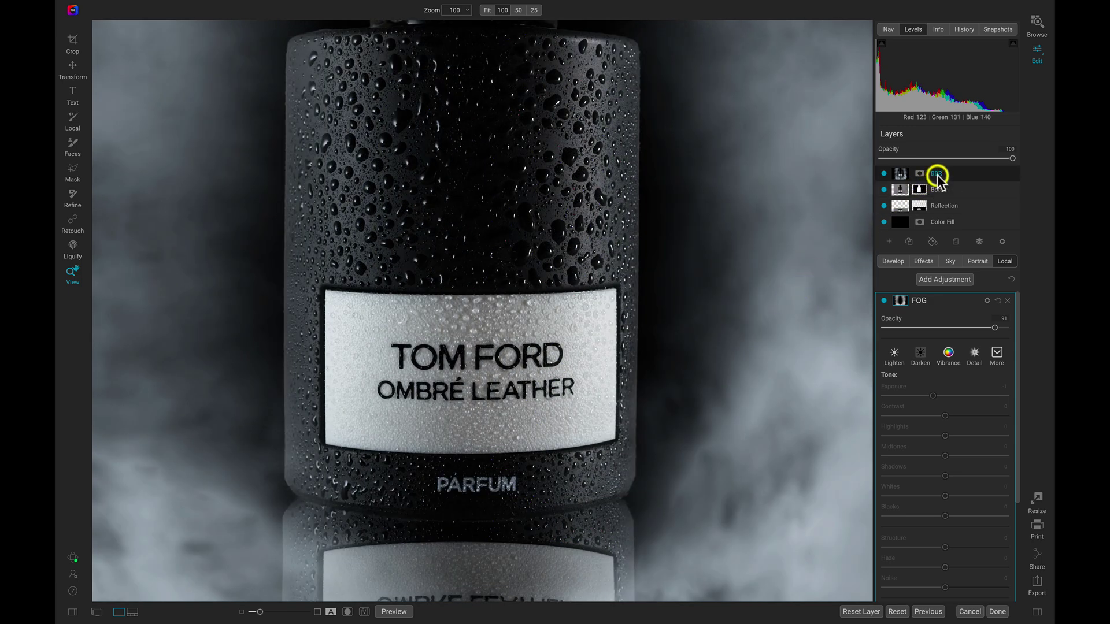
click(924, 262)
click(953, 300)
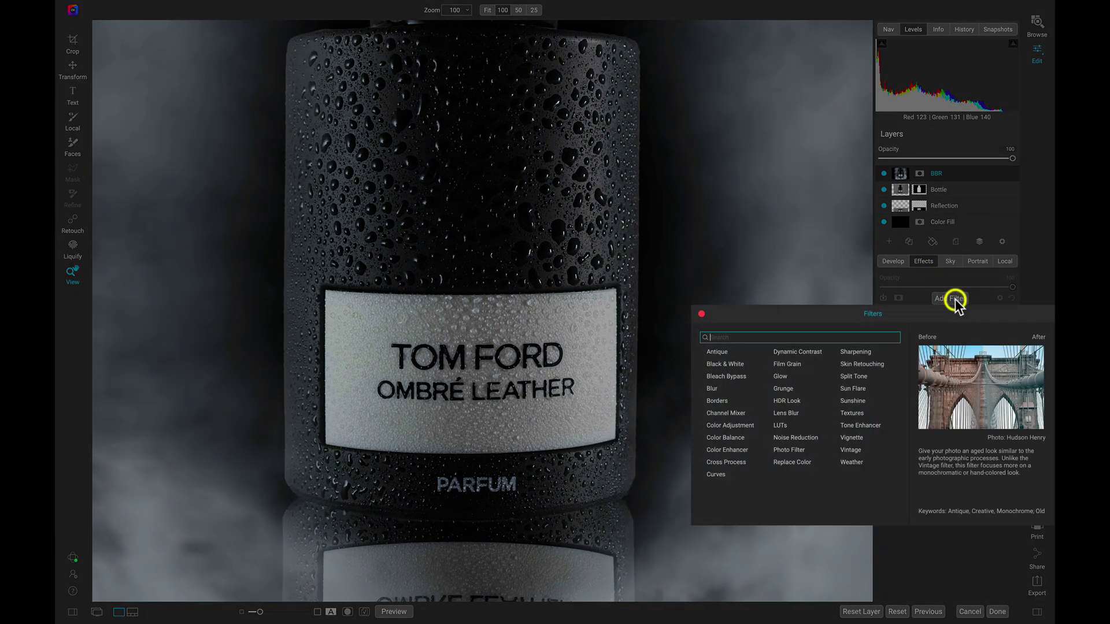
click(718, 476)
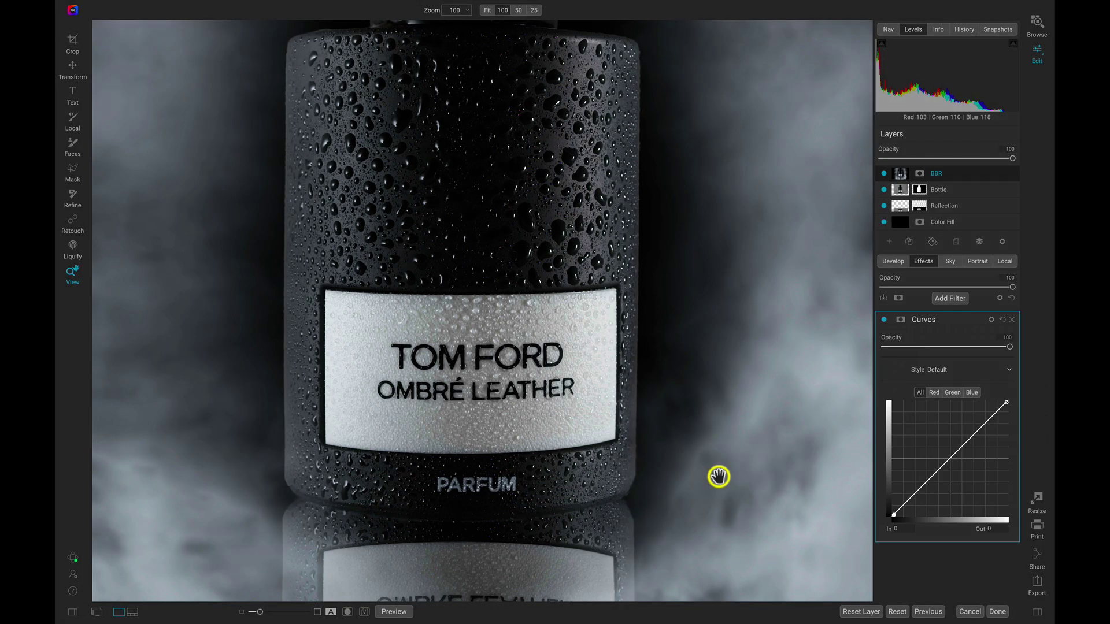
click(901, 319)
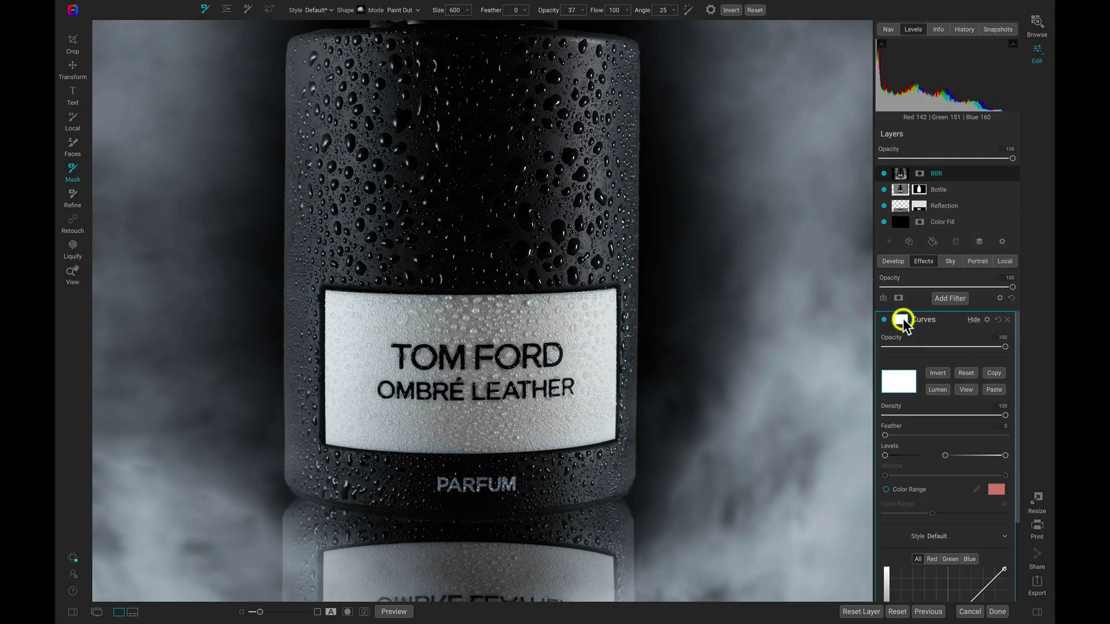
Trace the bottle label with a Paint Out Line Mask, curving its top and bottom edges, and fill the outline at opacity 100
click(688, 326)
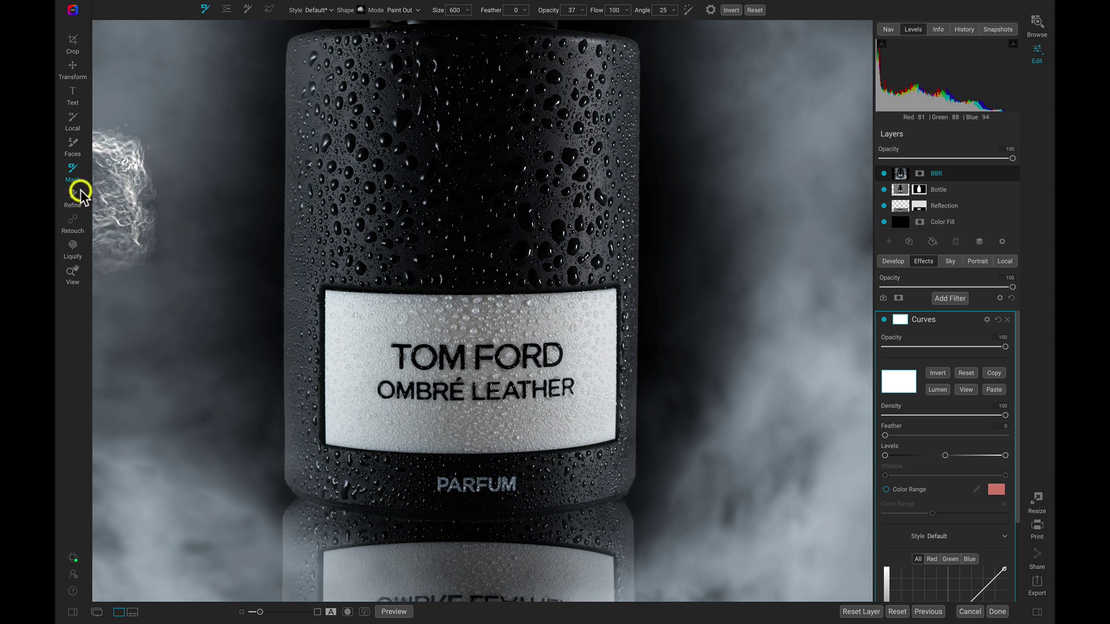
click(270, 11)
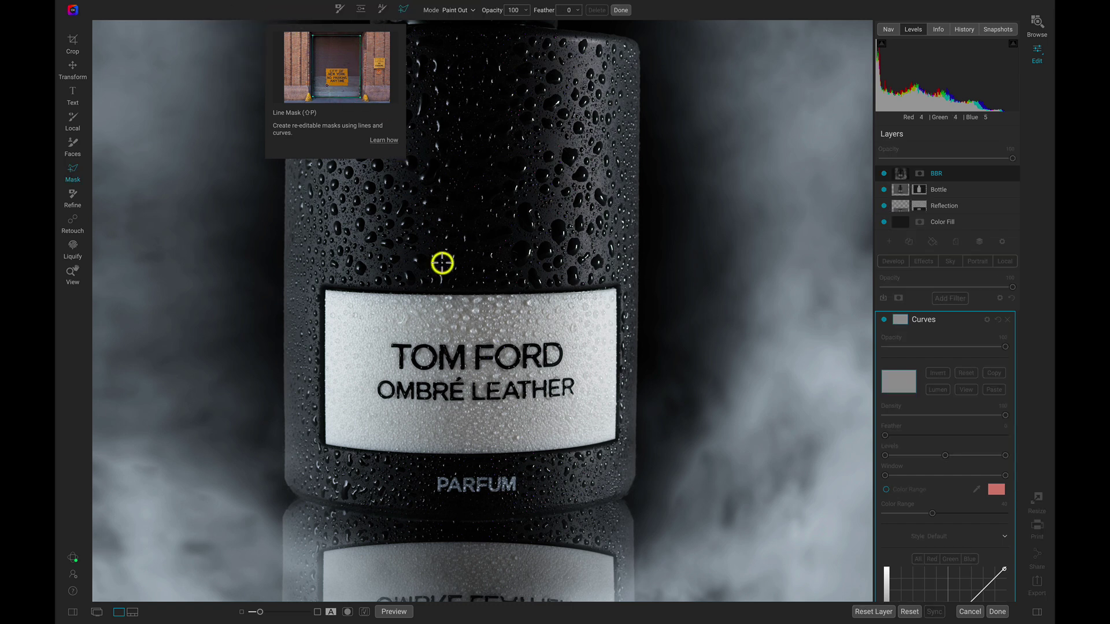
drag(324, 288, 617, 283)
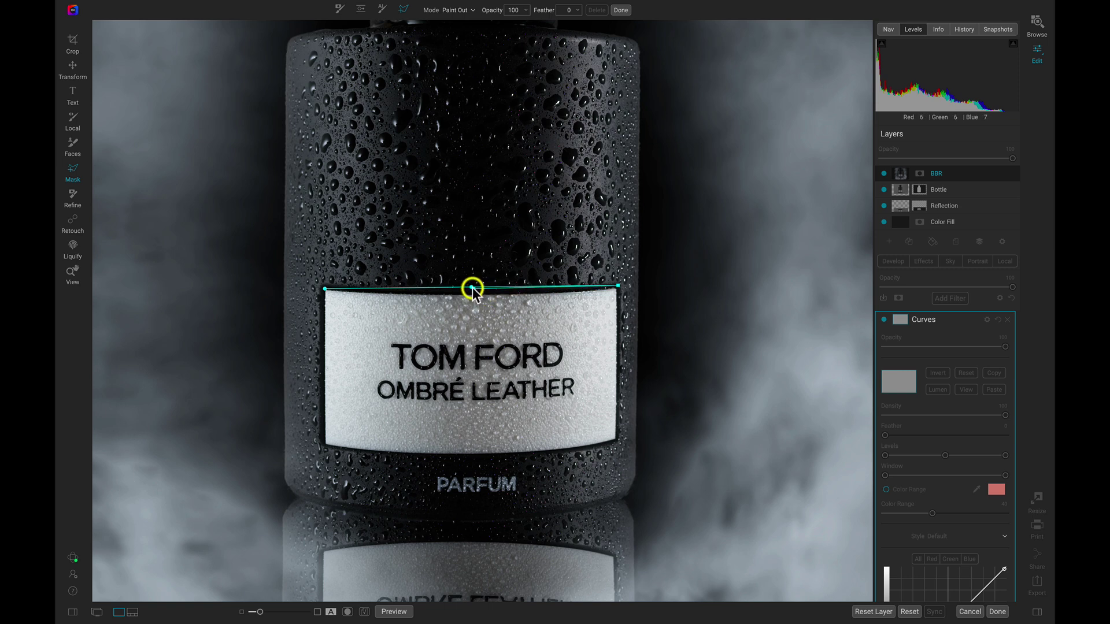
drag(472, 287, 472, 293)
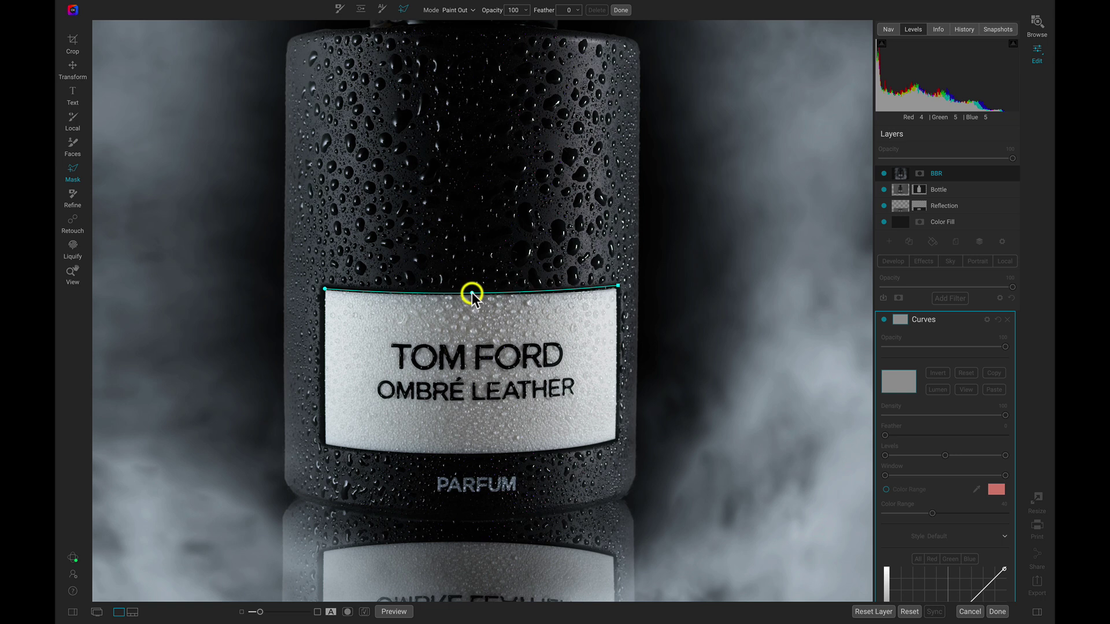
click(617, 438)
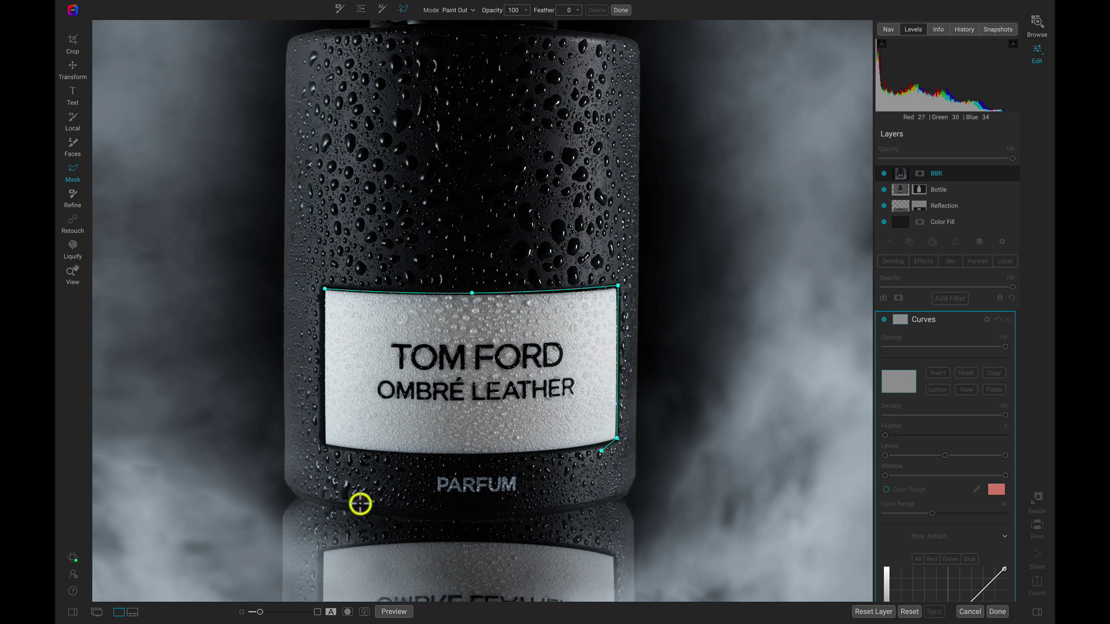
click(323, 443)
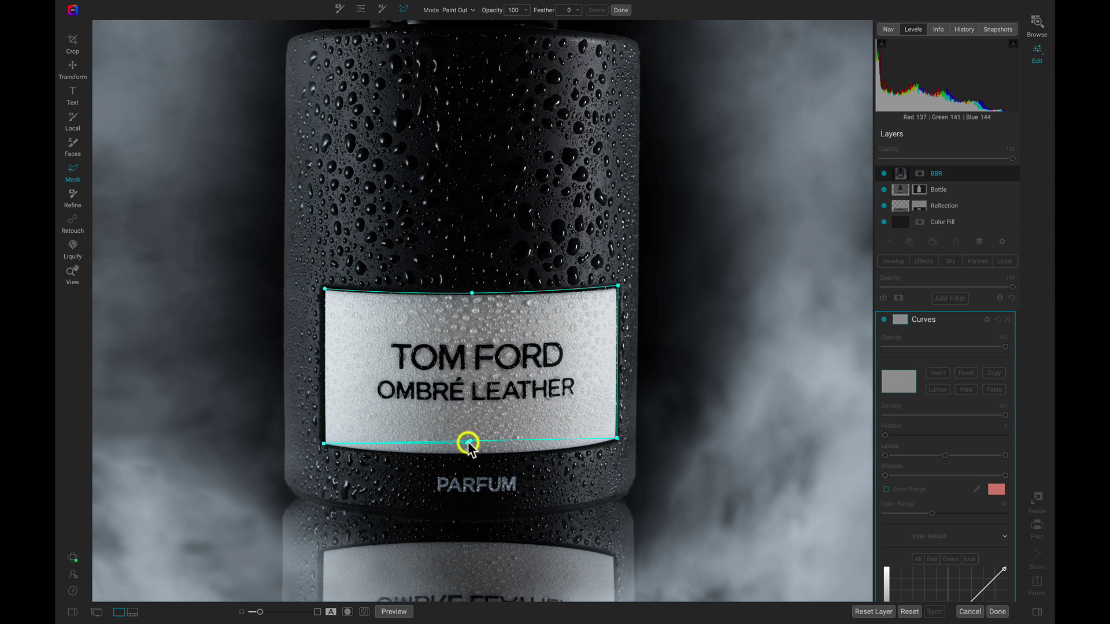
drag(470, 443, 474, 454)
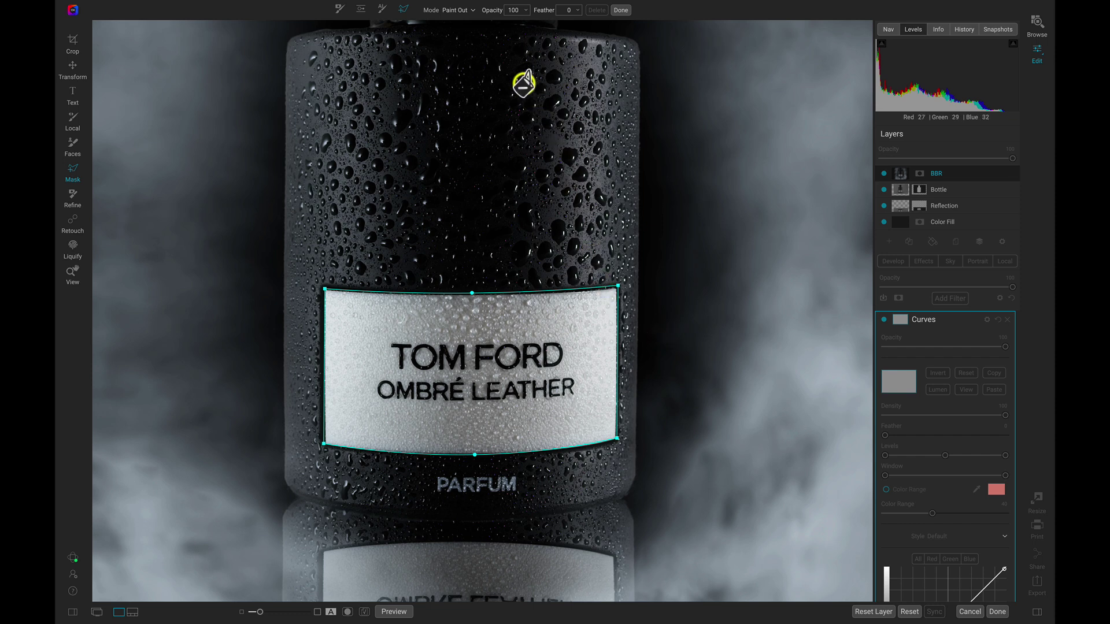
click(469, 335)
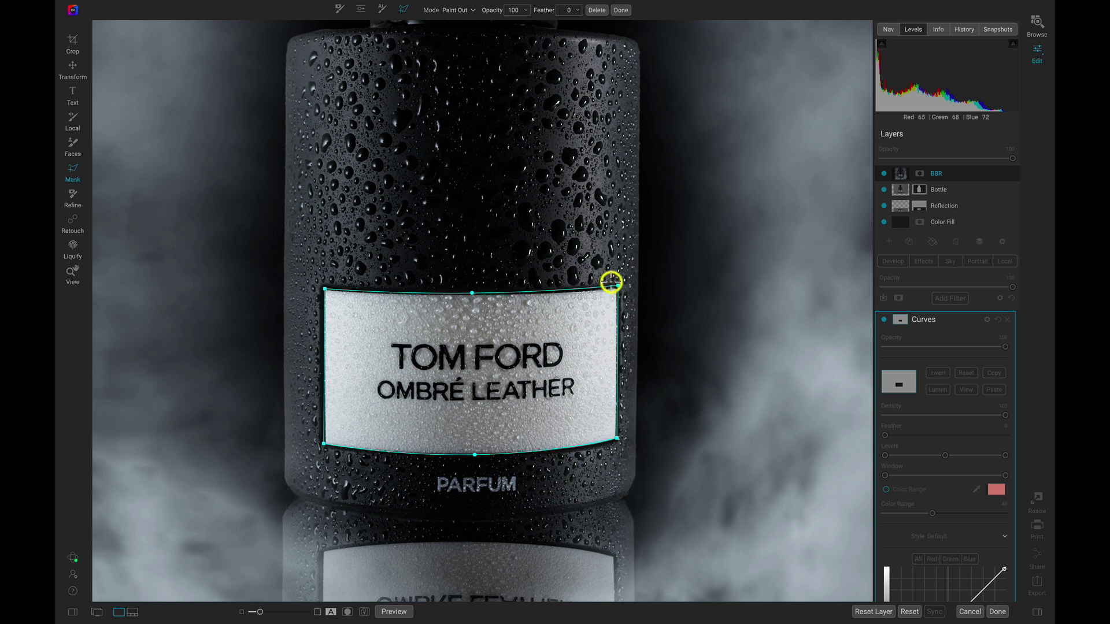
click(622, 10)
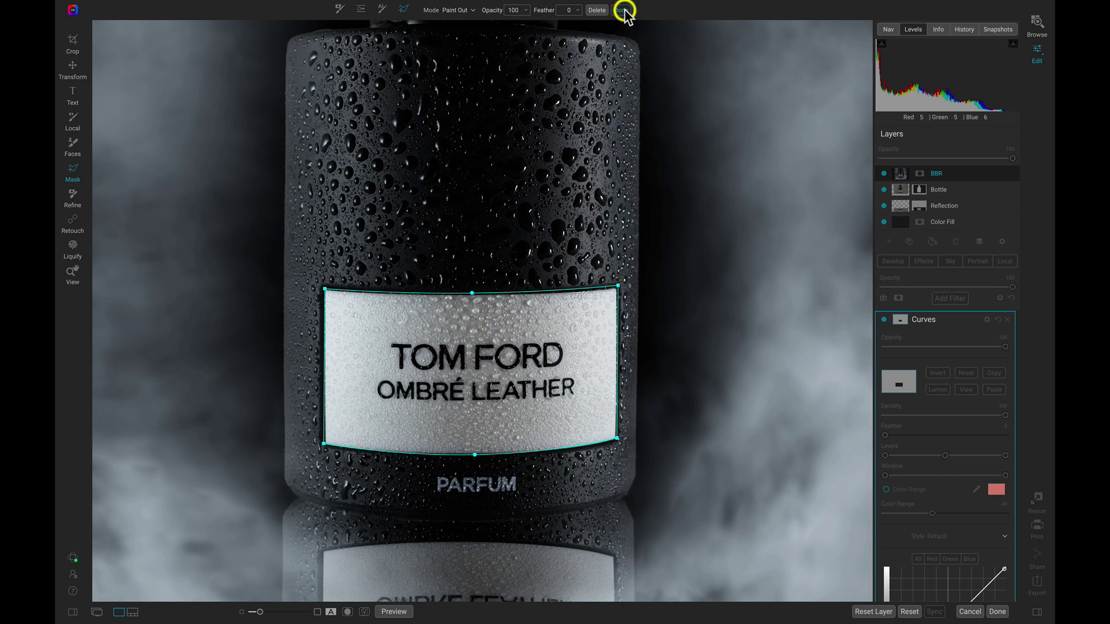
Invert the Curves mask so the filter affects only the label, checking it in mask view
click(965, 391)
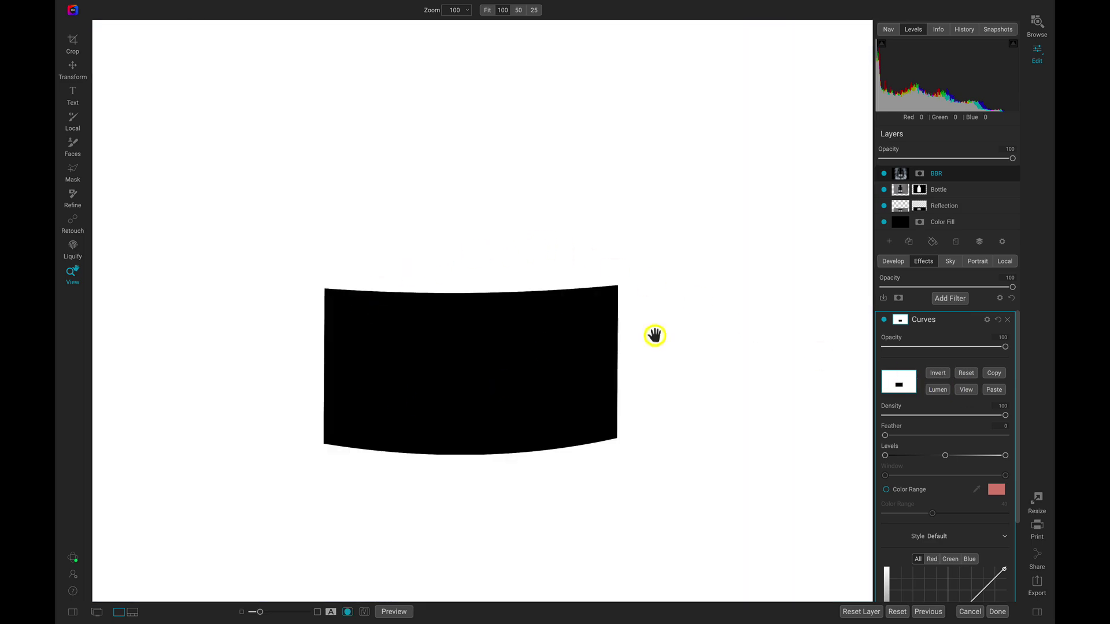
click(938, 373)
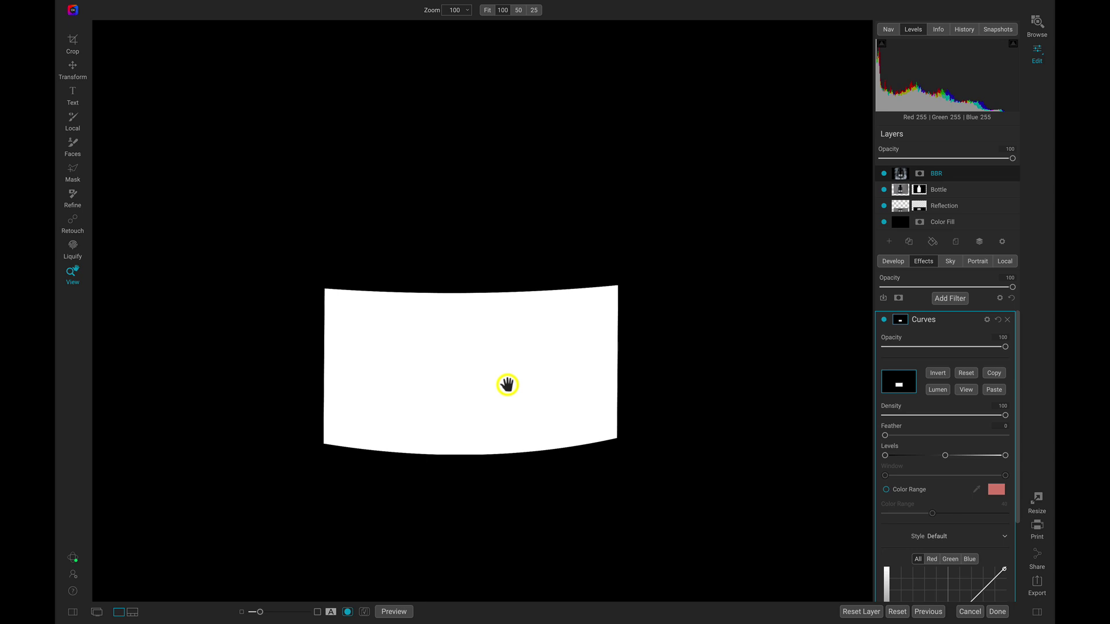
click(967, 393)
Brighten the label by raising the curve's midpoint to In 155, Out 200, using the clipping overlay as a guide
scroll(972, 441, down, 4)
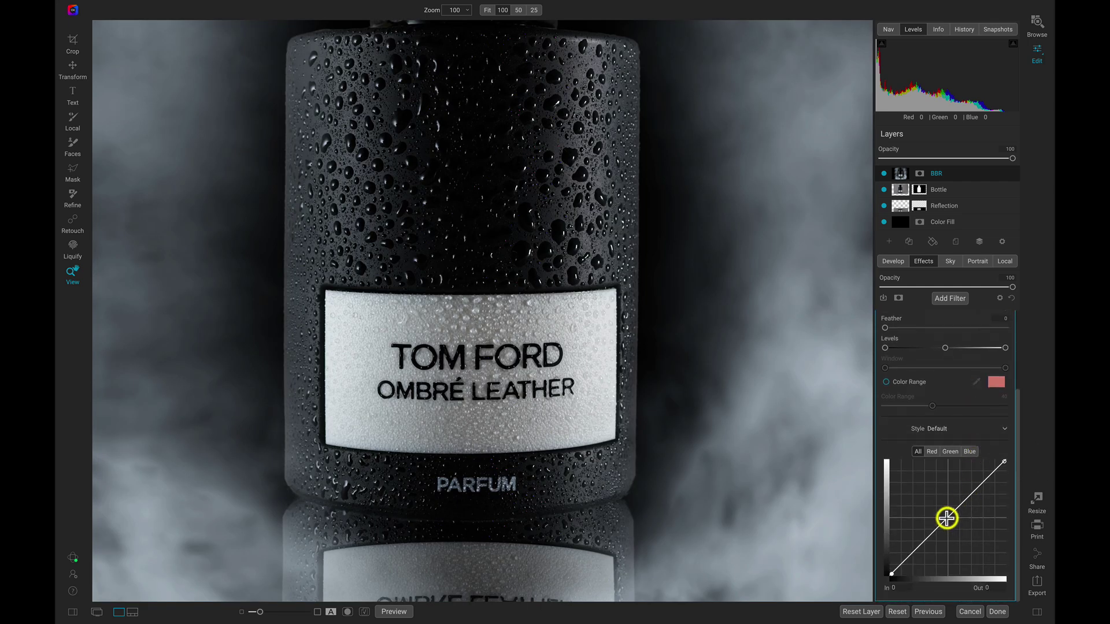
drag(947, 518, 956, 491)
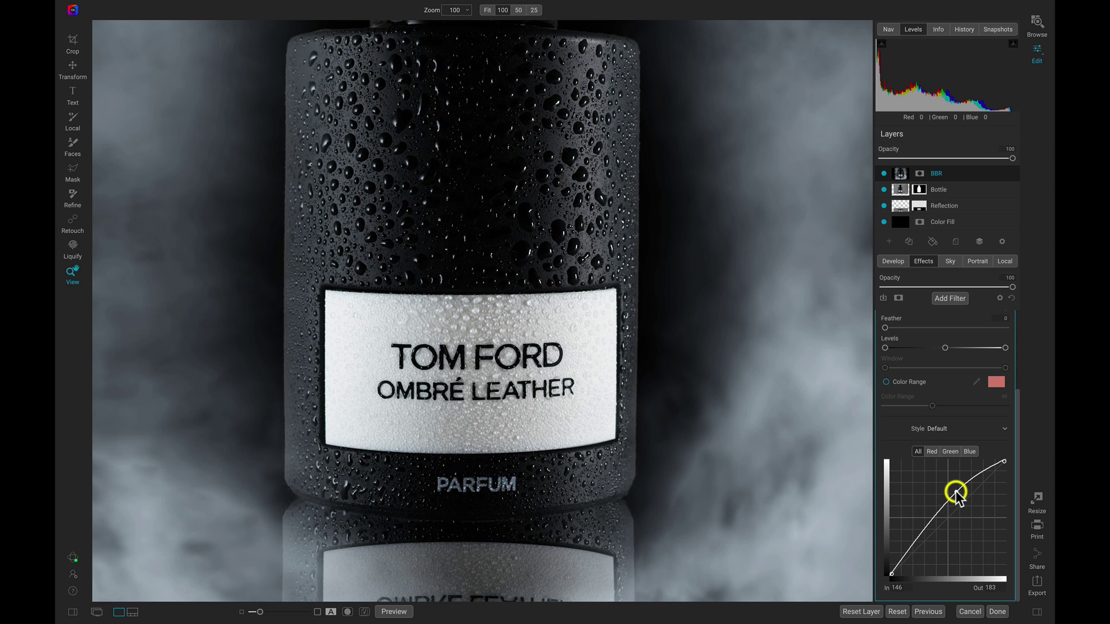
key(j)
drag(955, 492, 954, 455)
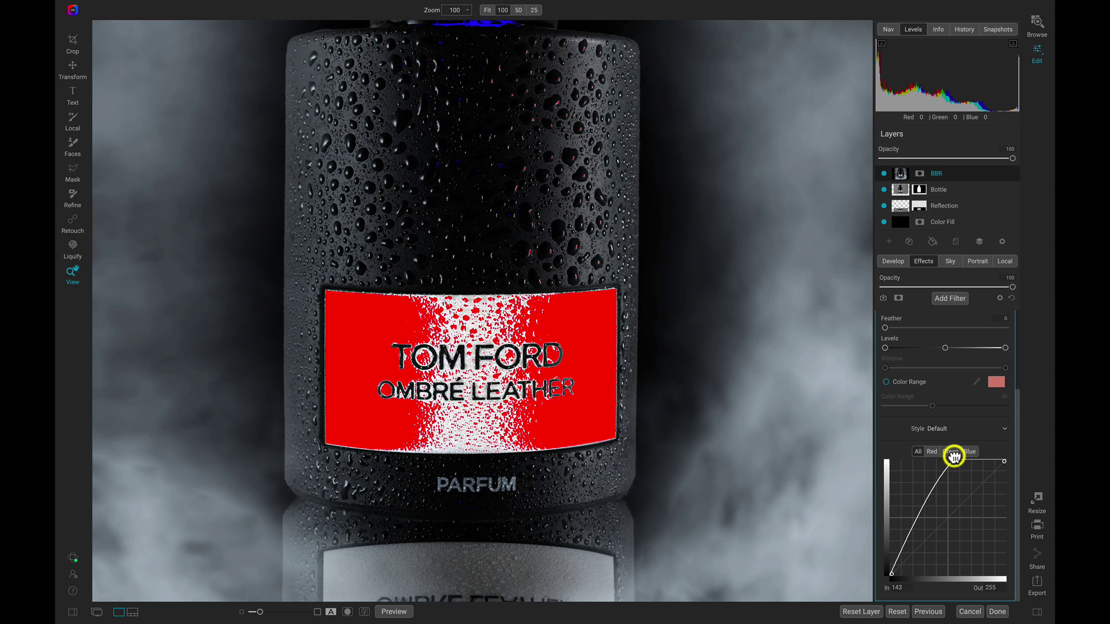
drag(954, 456, 960, 485)
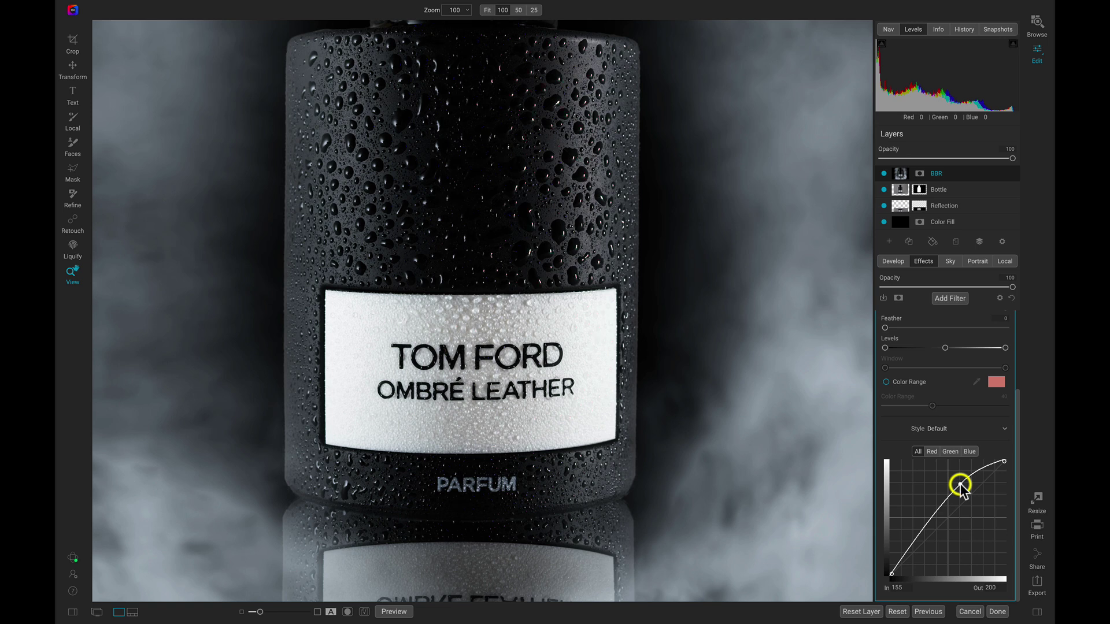
Copy the Curves mask, add a Dynamic Contrast filter and paste the label mask onto it
scroll(962, 425, up, 3)
click(996, 375)
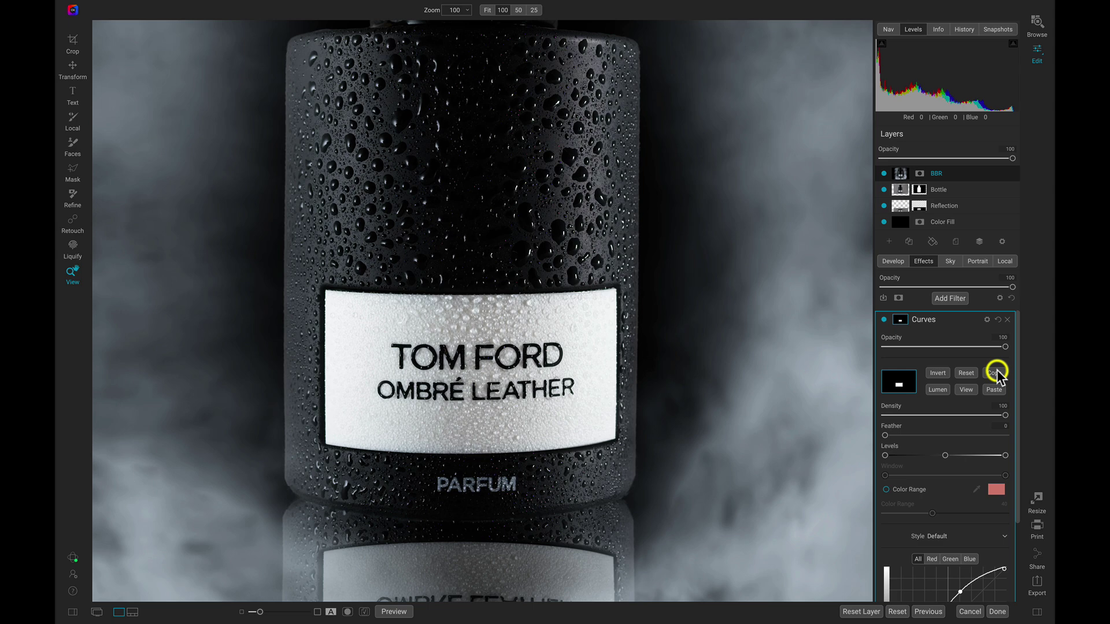
click(955, 299)
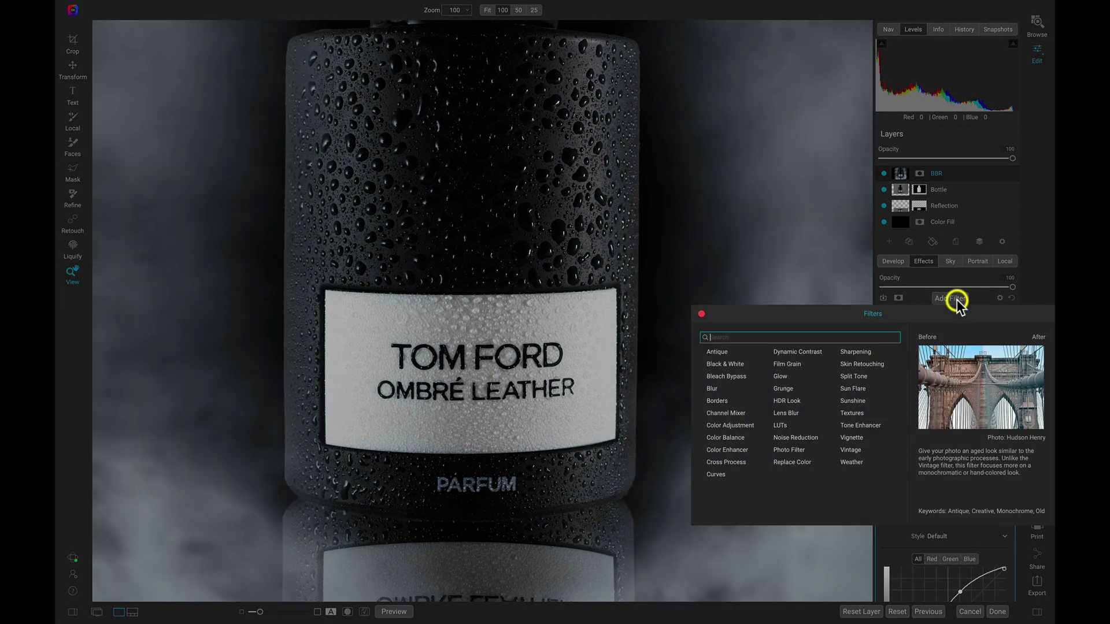
click(815, 353)
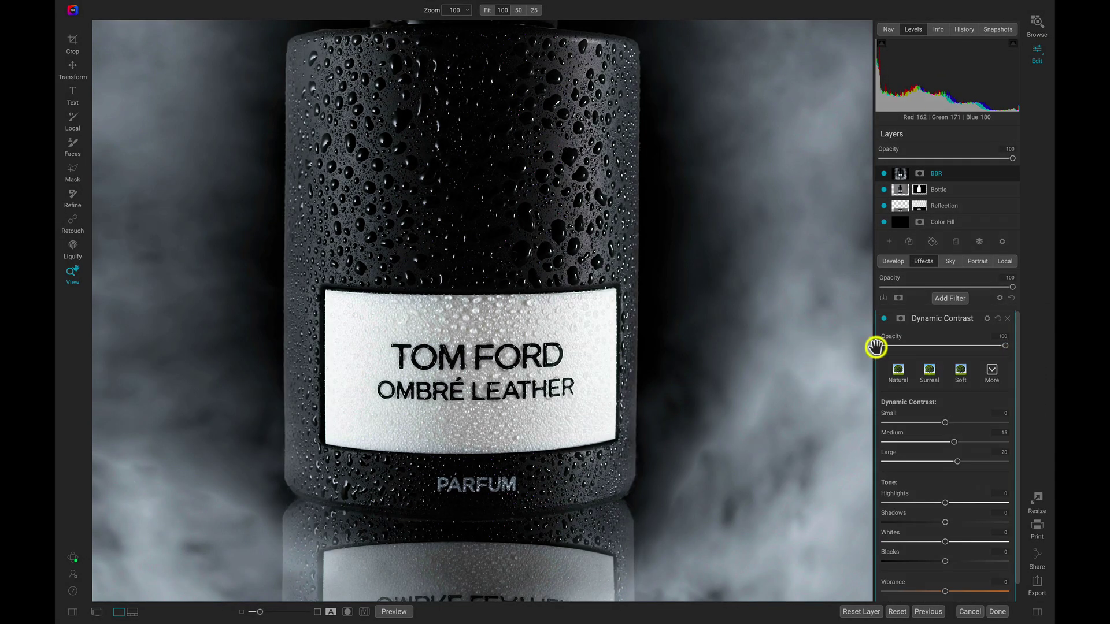
click(900, 319)
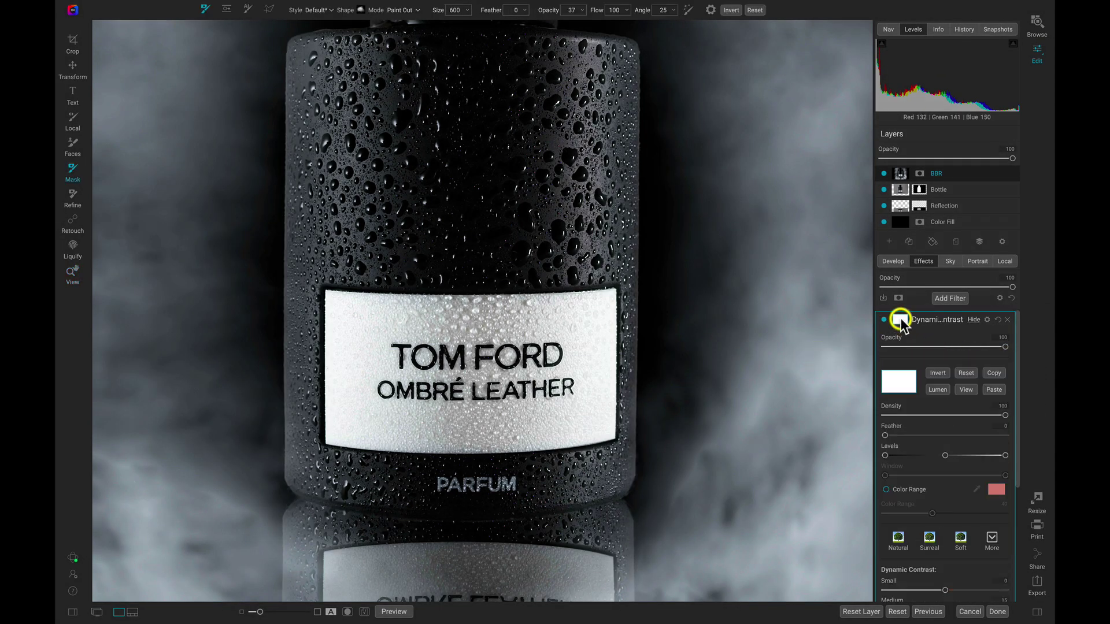
click(992, 388)
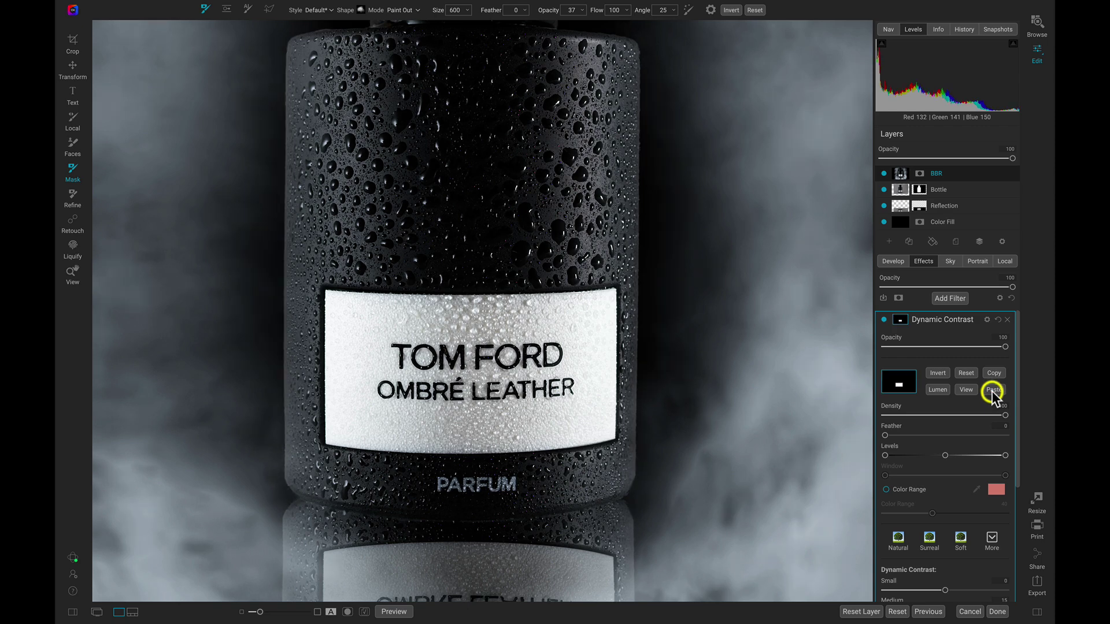
Compare the label with Dynamic Contrast off and on, and view the whole image
click(883, 317)
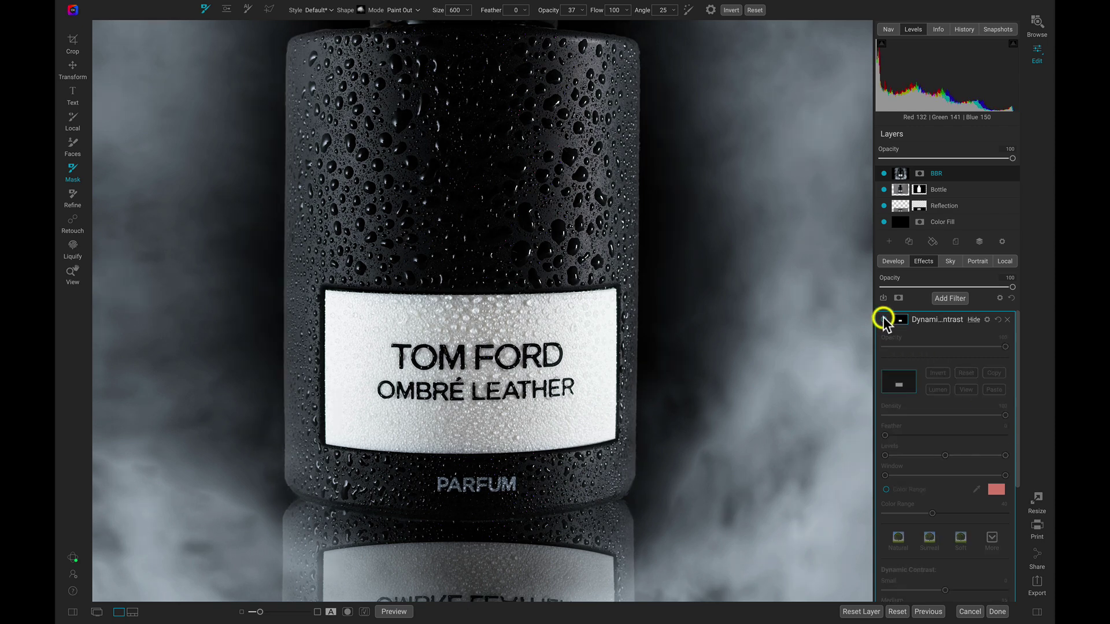
click(883, 317)
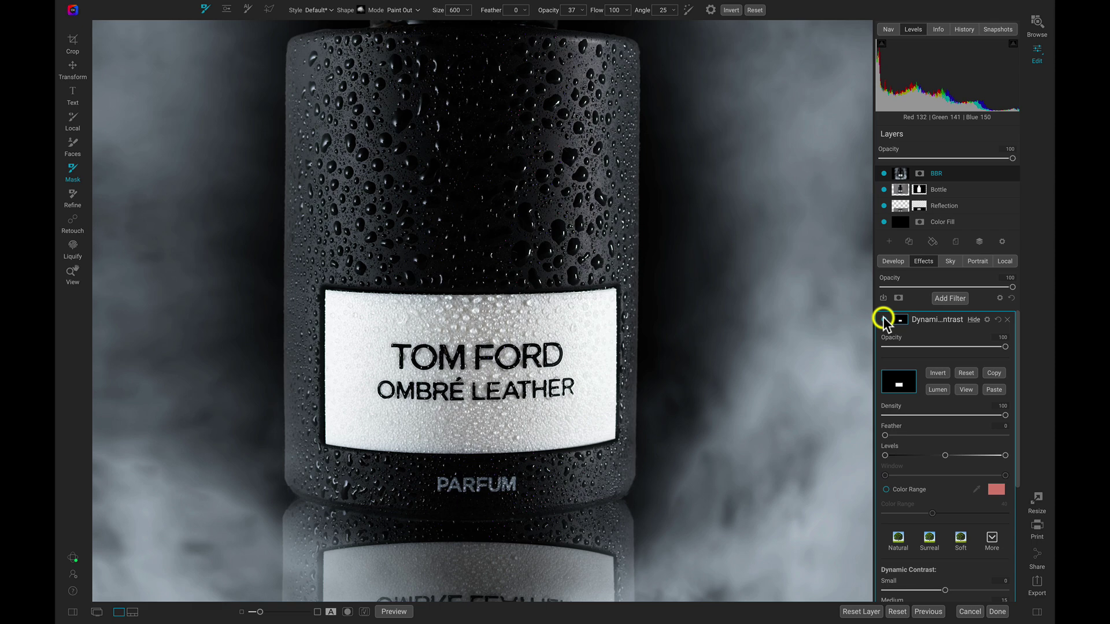
drag(555, 263, 521, 247)
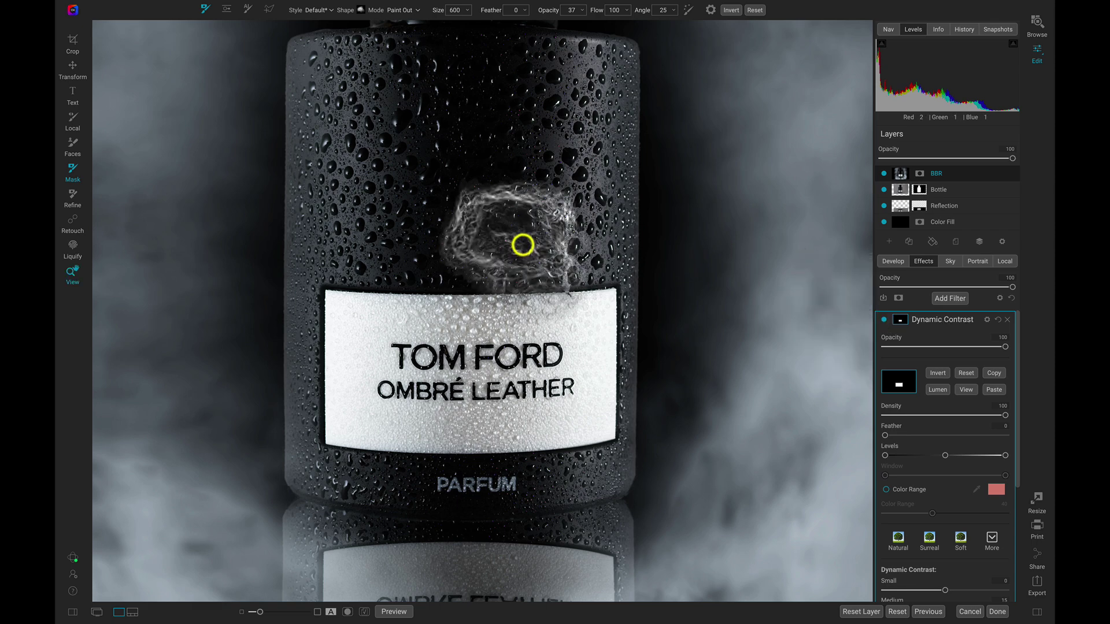
key(z)
key(ctrl+0)
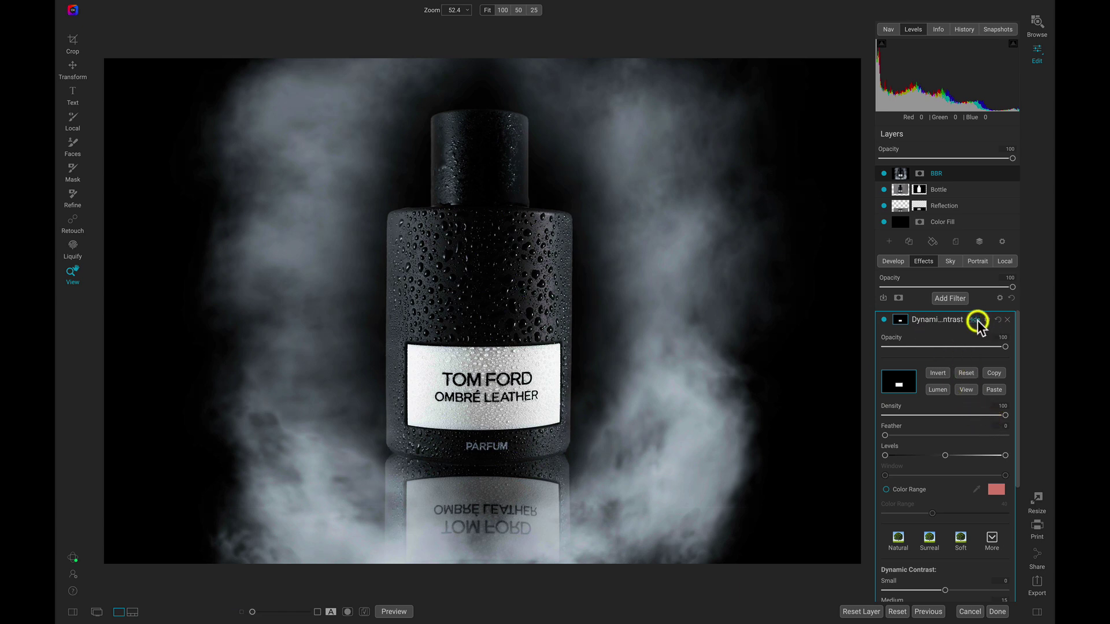
Compare the label with both the Curves and Dynamic Contrast filters off and on
click(976, 320)
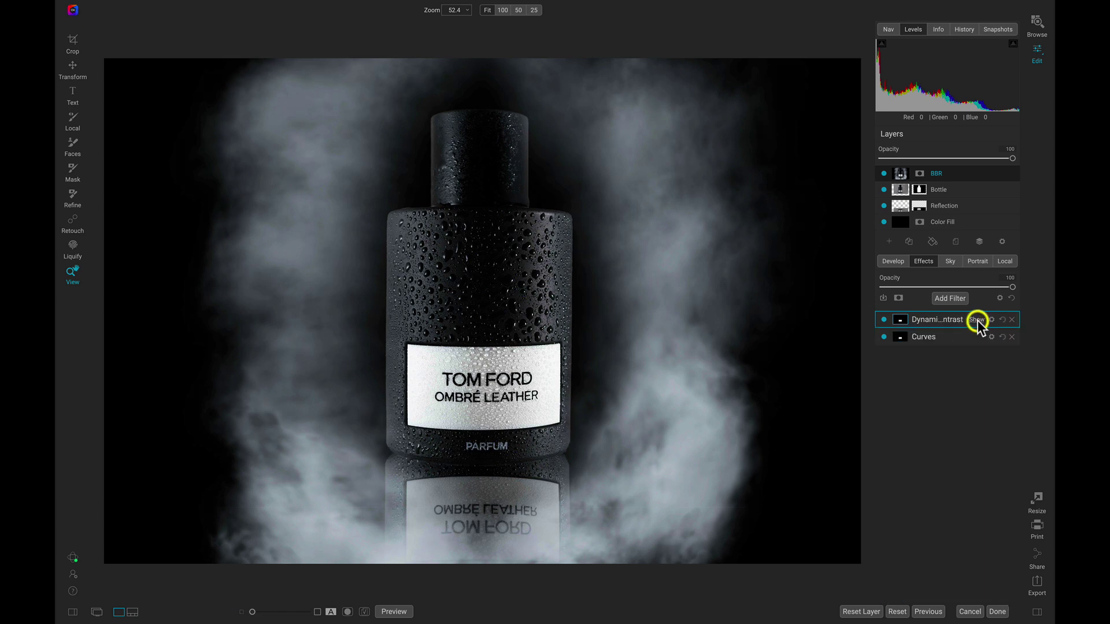
click(884, 336)
click(883, 320)
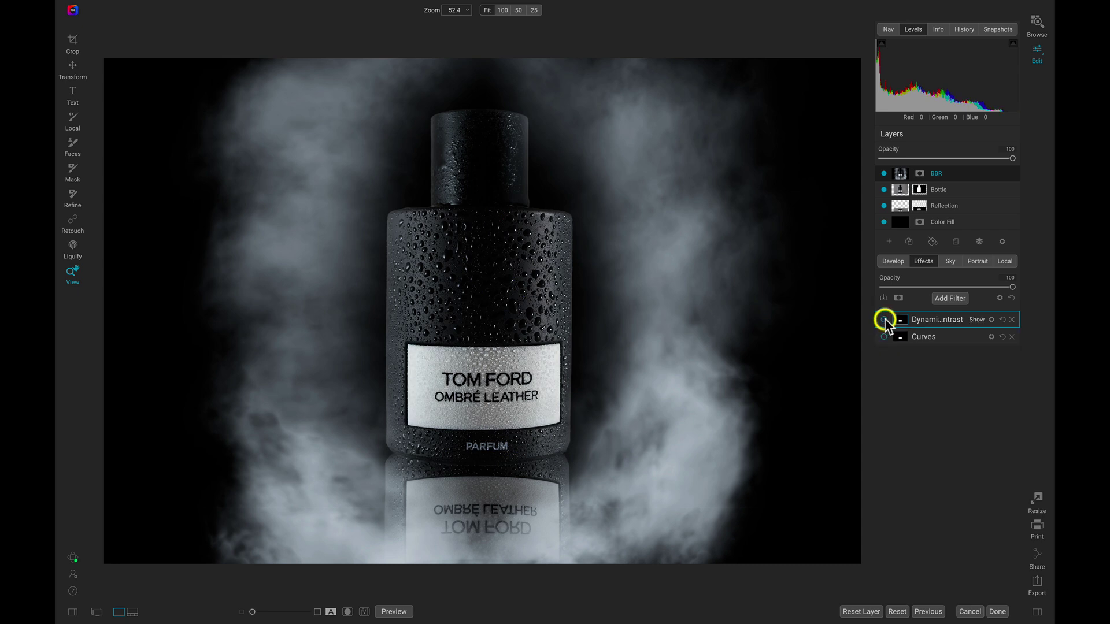
click(885, 338)
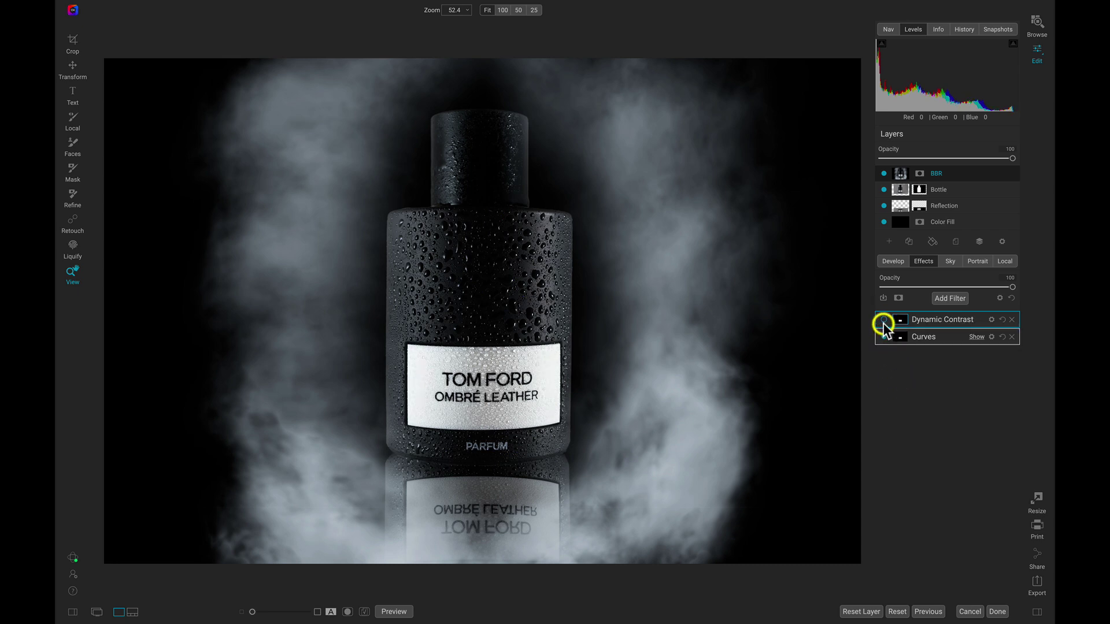
click(884, 320)
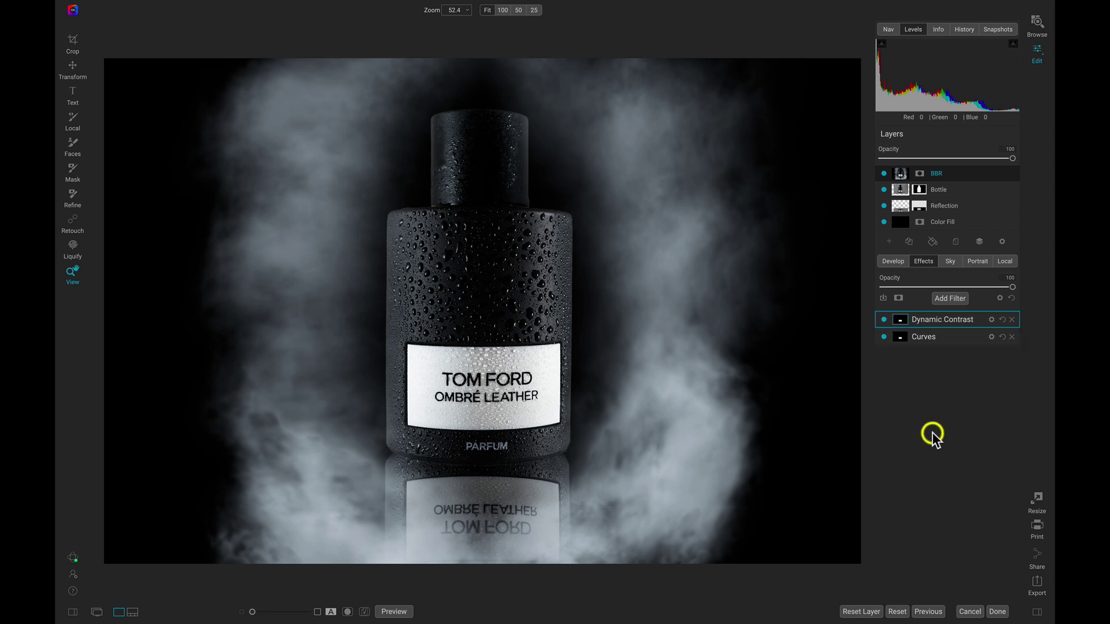
Lower the Curves filter's opacity slightly to soften the label brightening
click(981, 337)
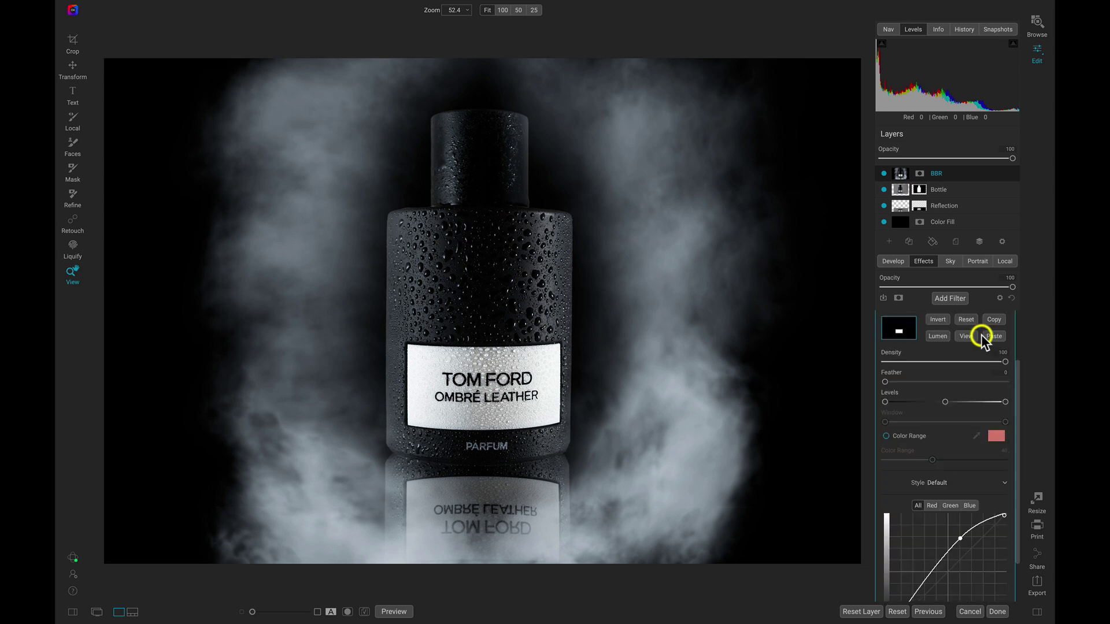
scroll(994, 362, up, 1)
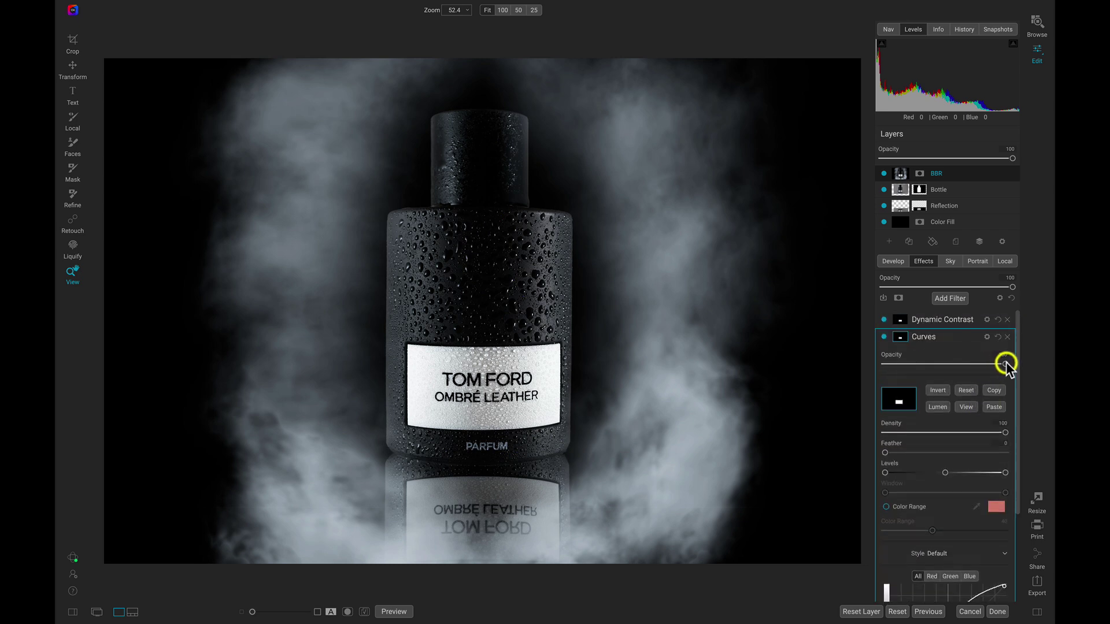
mouse_move(982, 364)
mouse_down()
mouse_move(929, 368)
mouse_move(982, 370)
mouse_up()
Add a LUTs filter and apply the Aachen color grading look
click(949, 300)
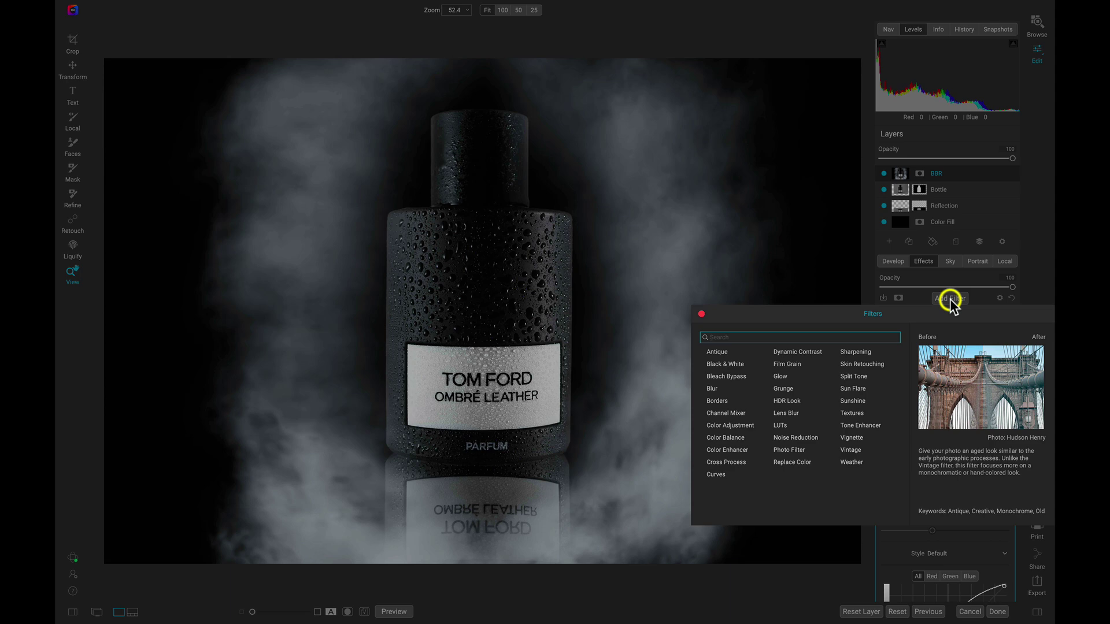
click(786, 426)
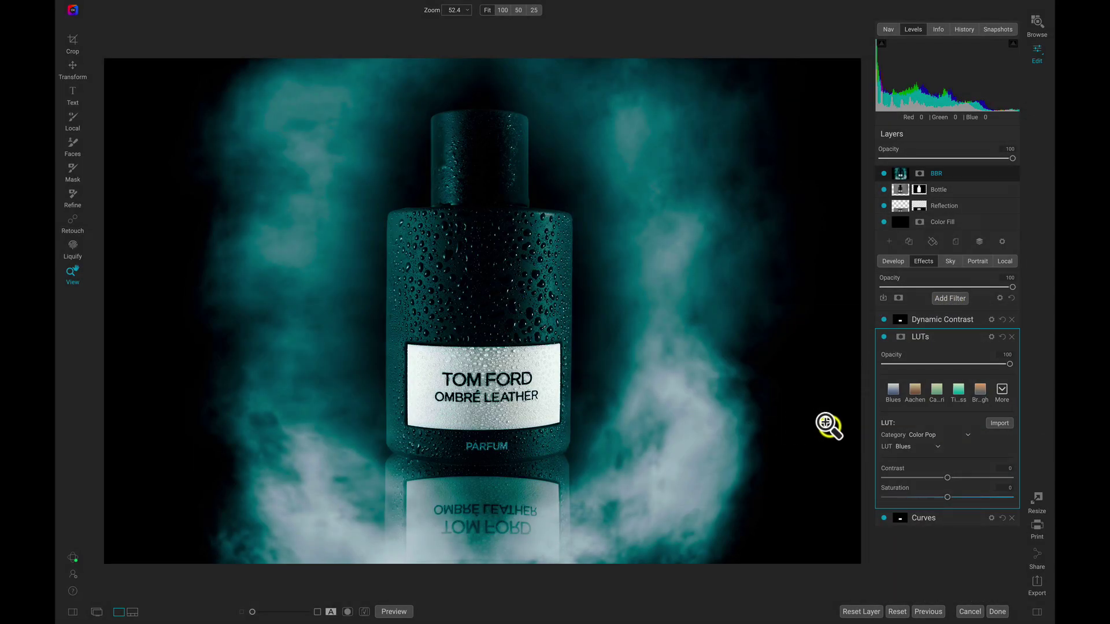
click(914, 390)
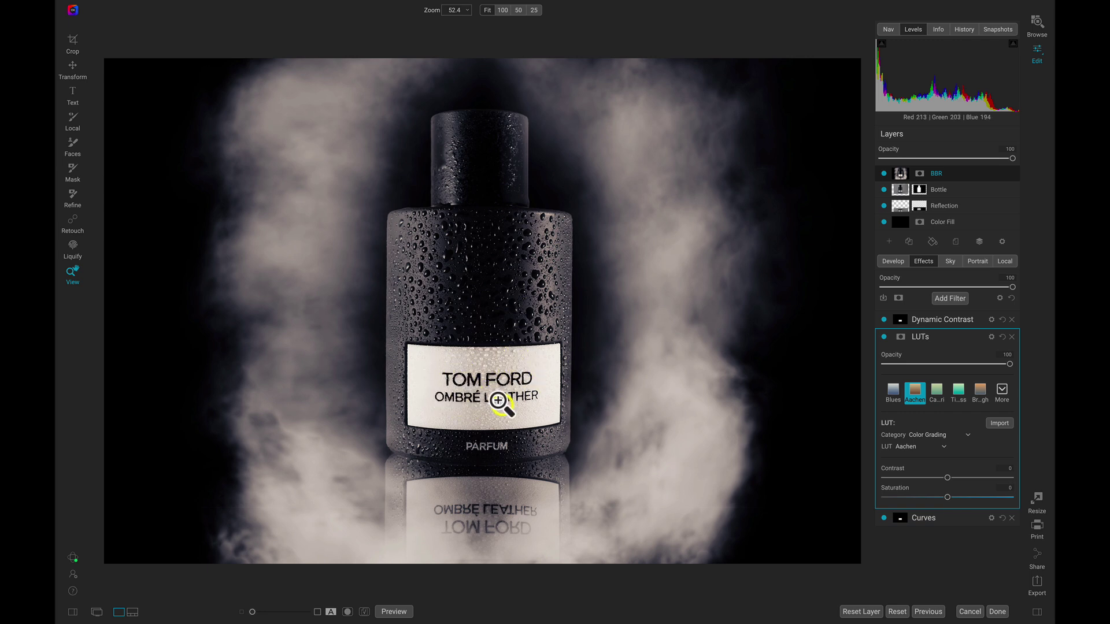
Paste the label mask onto the LUTs filter and invert it to exclude the label, with the filter's opacity at 75
click(901, 337)
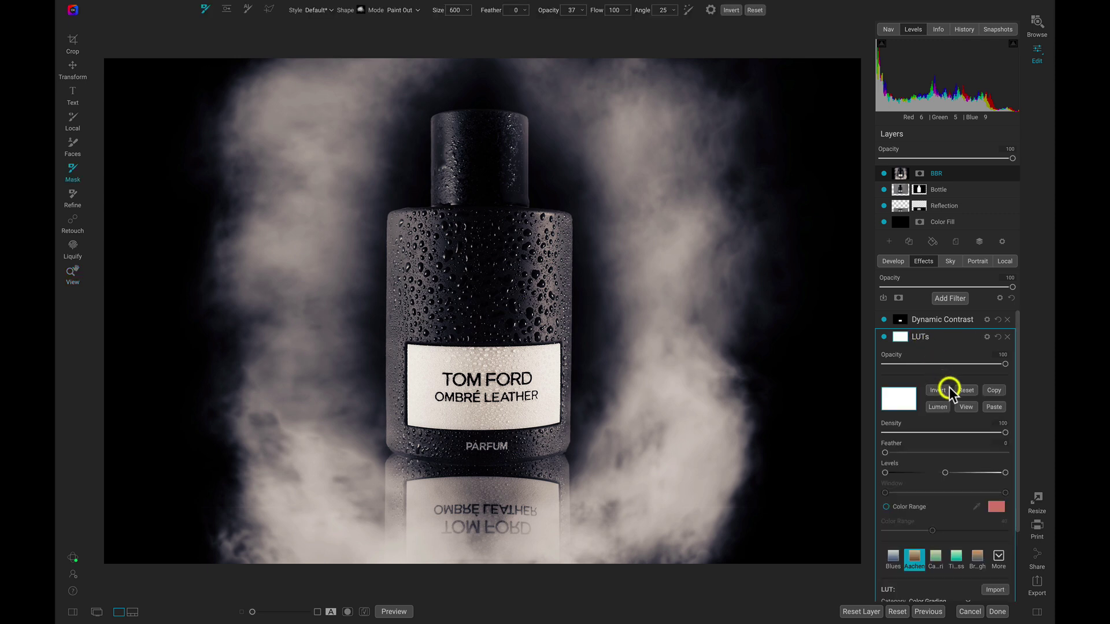
click(989, 407)
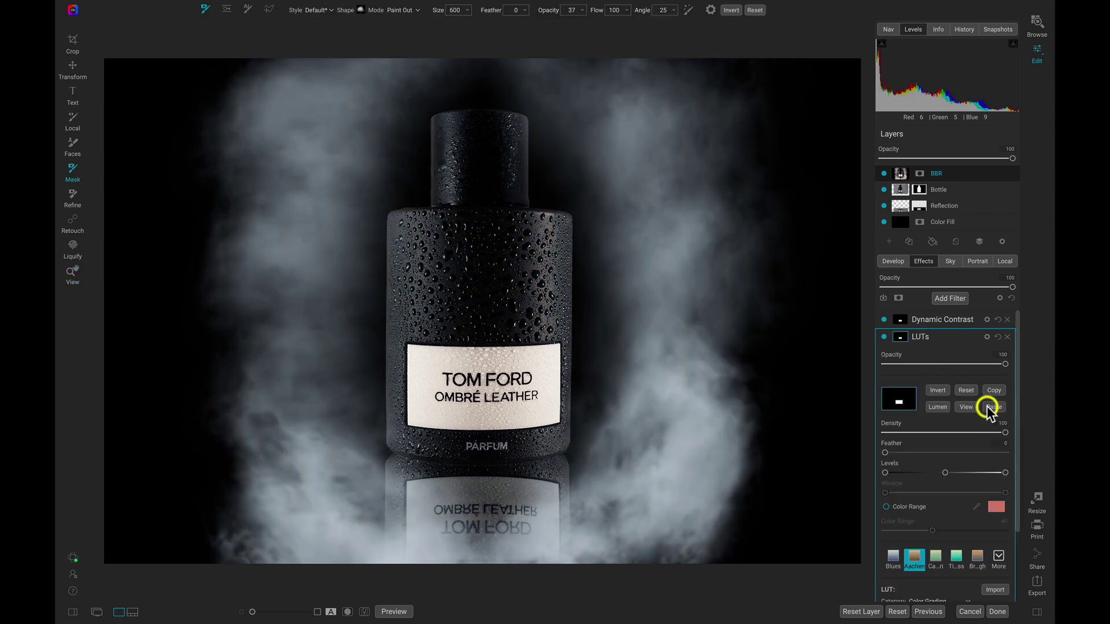
click(934, 391)
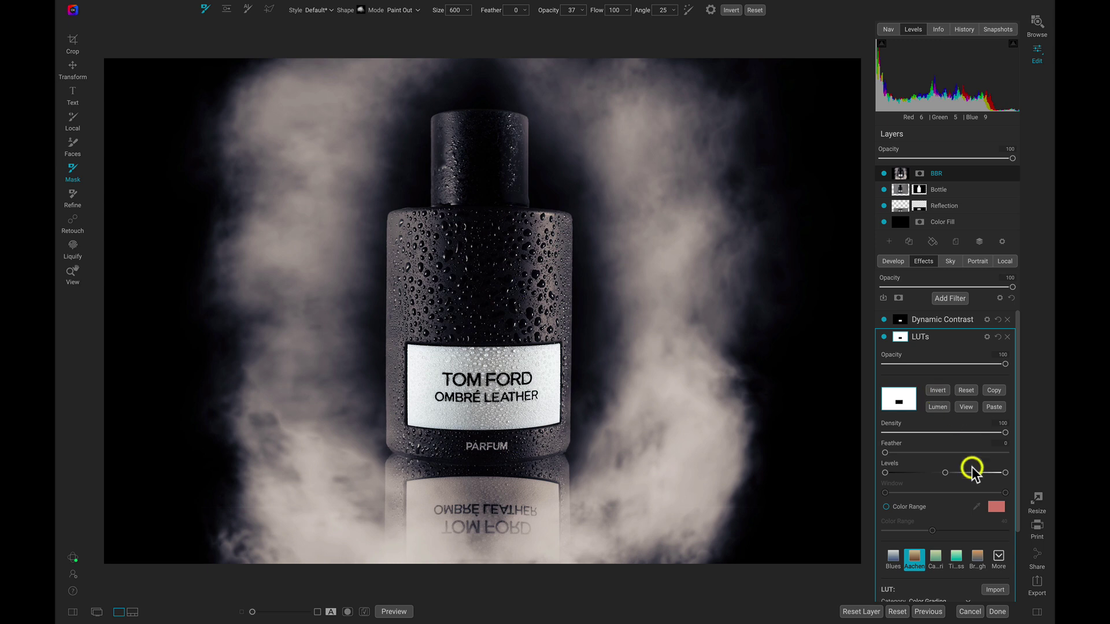
key(z)
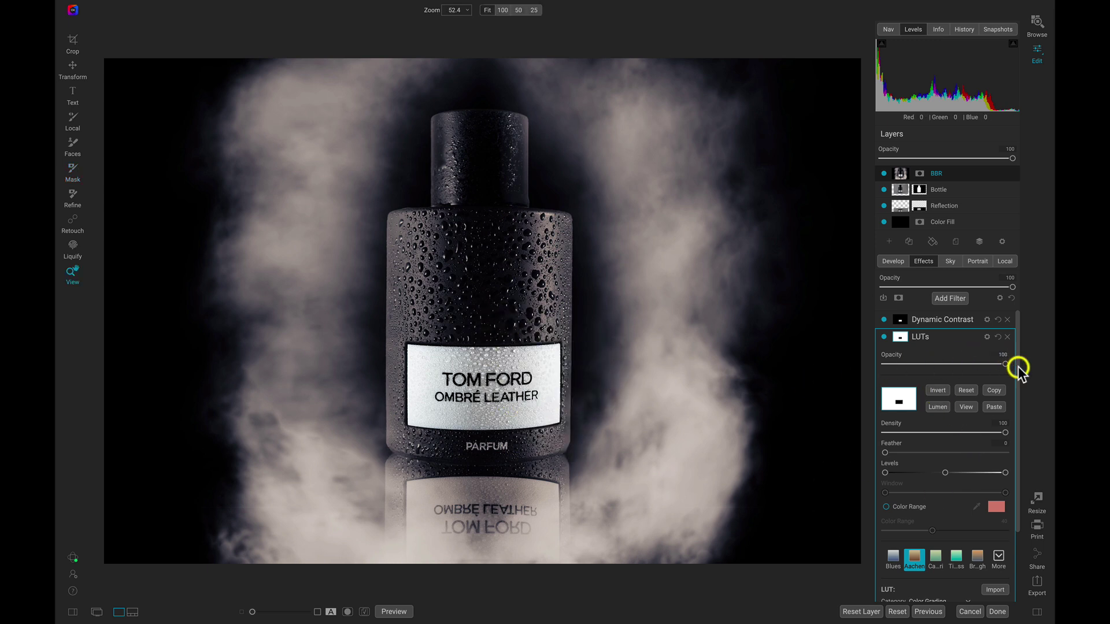
drag(997, 363, 975, 370)
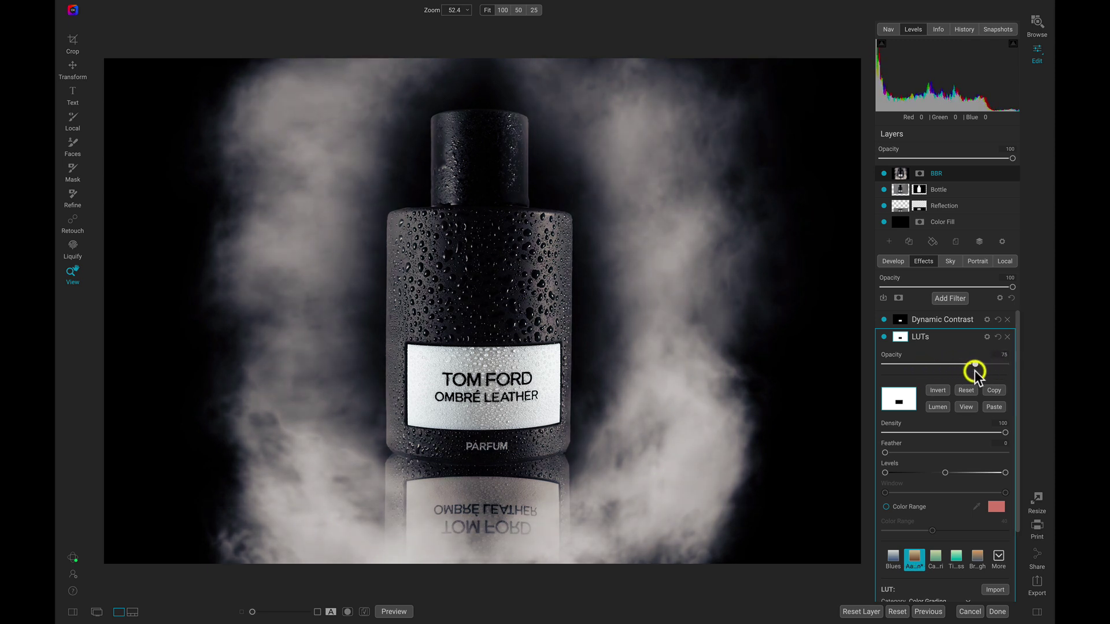
Crop the composition to a 1x1 square centered on the canvas
key(c)
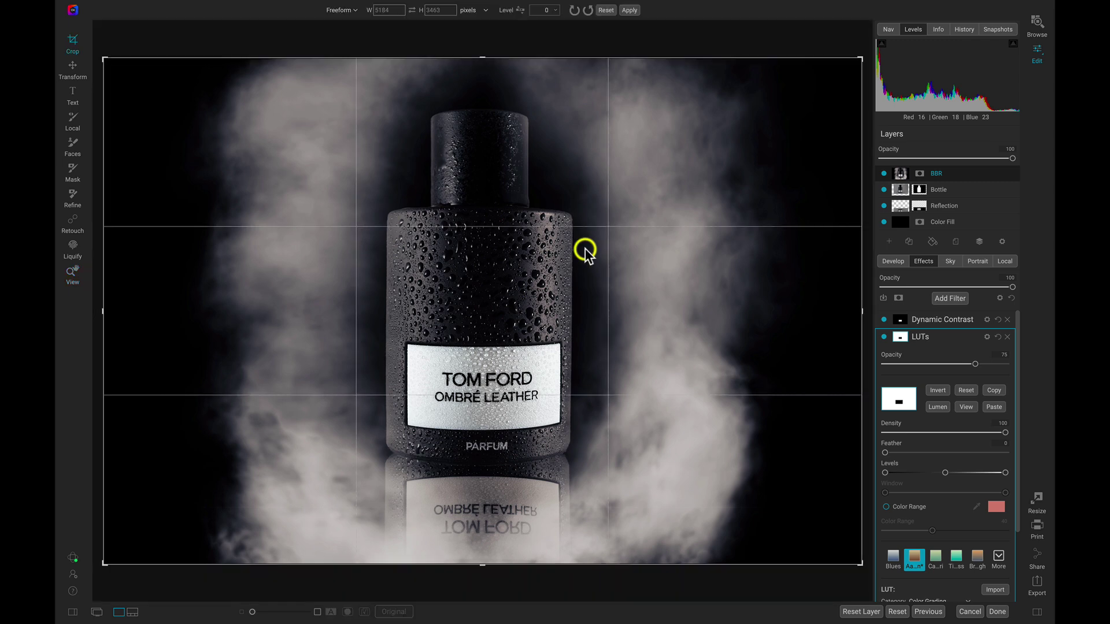
click(353, 10)
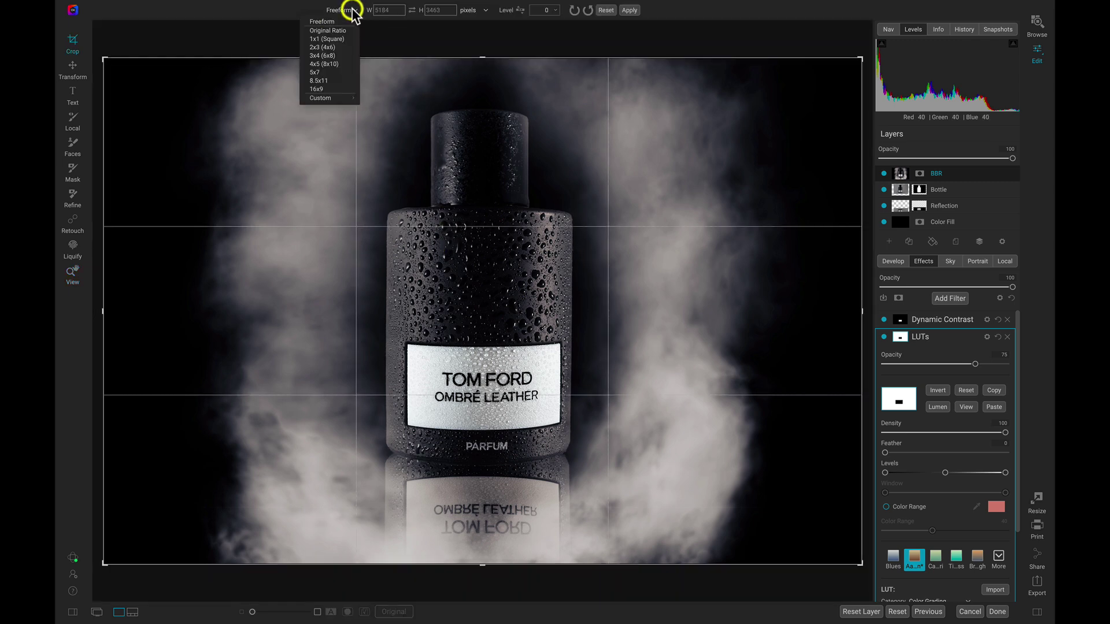
click(329, 38)
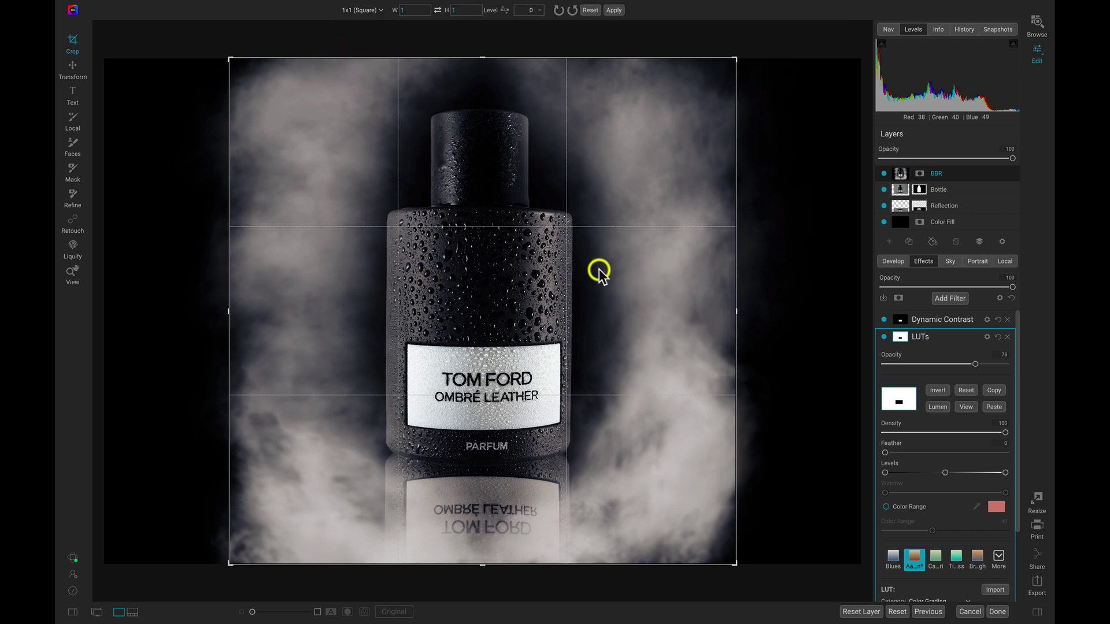
key(z)
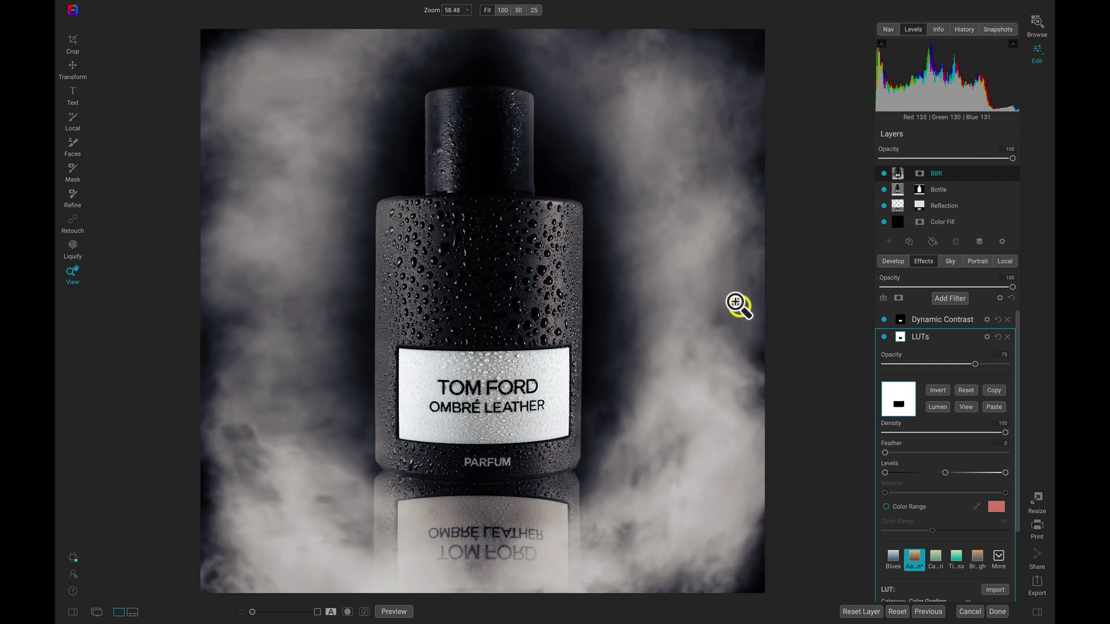
Duplicate the Bottle layer, rename the copy Original and reset its layer properties
click(954, 189)
key(ctrl+j)
double_click(955, 189)
text(Original)
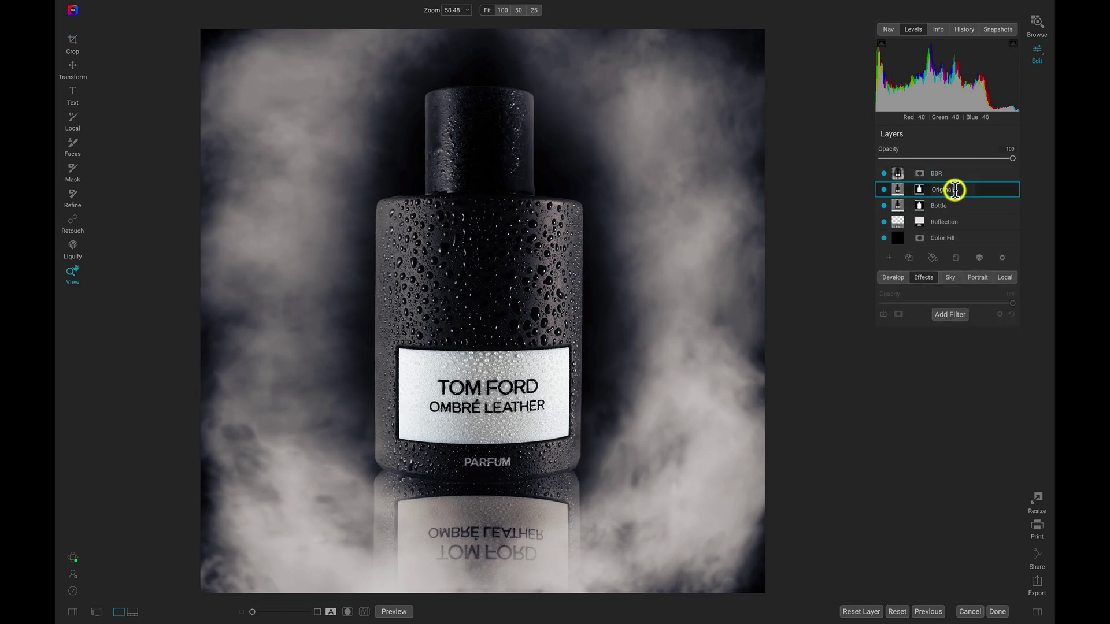
right_click(977, 191)
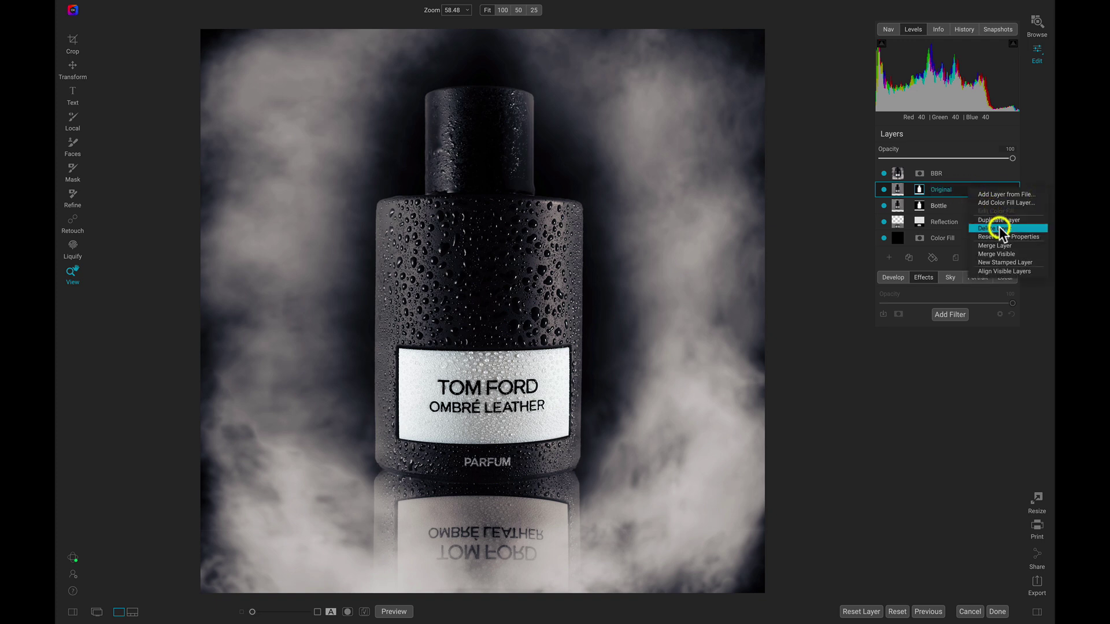
click(999, 238)
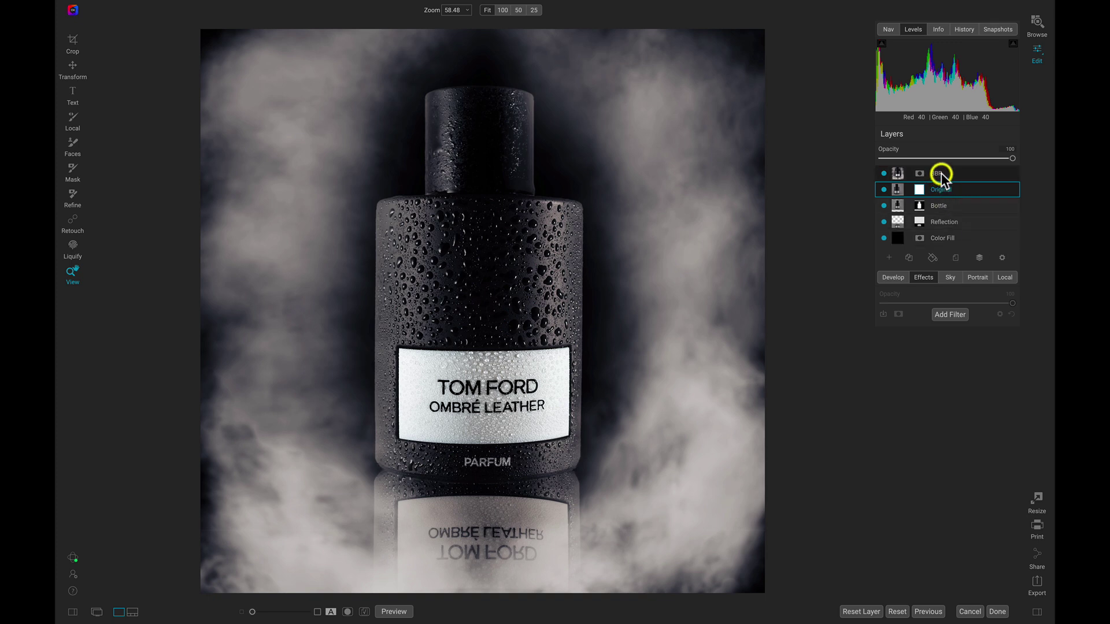
Compare the finished image with the original photo by toggling the BBR layer's visibility
click(883, 173)
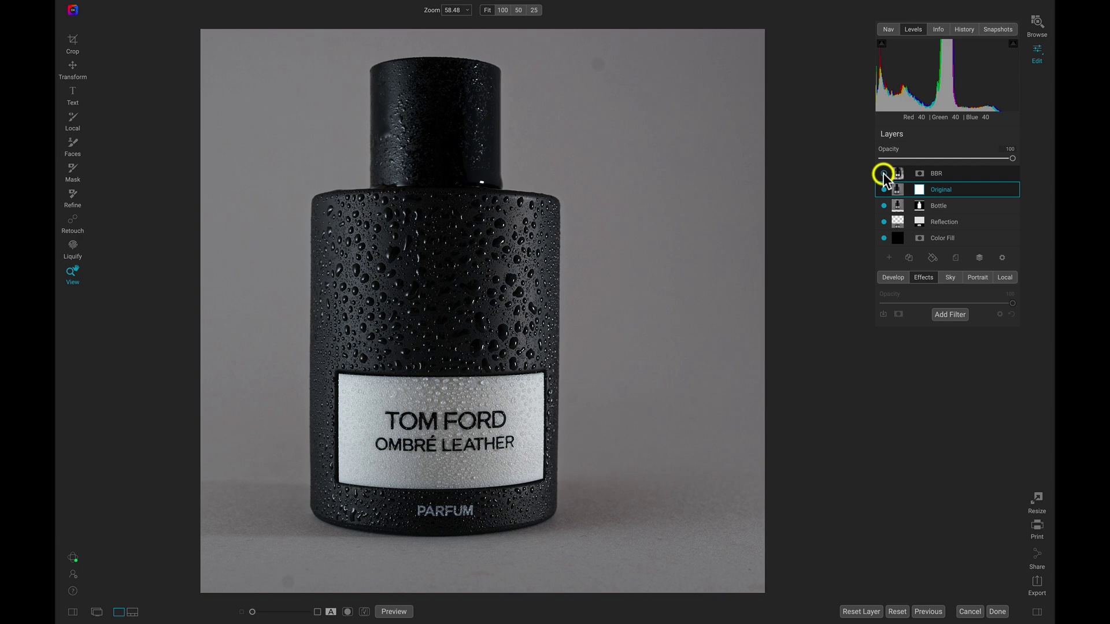
click(883, 174)
click(883, 173)
click(883, 173)
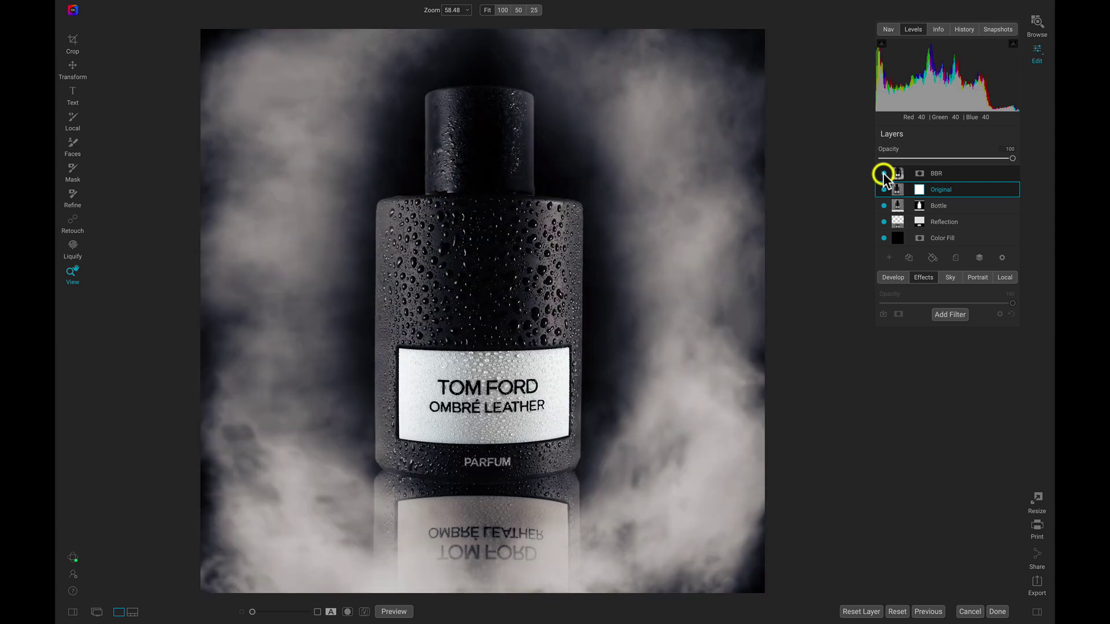
click(884, 173)
click(883, 174)
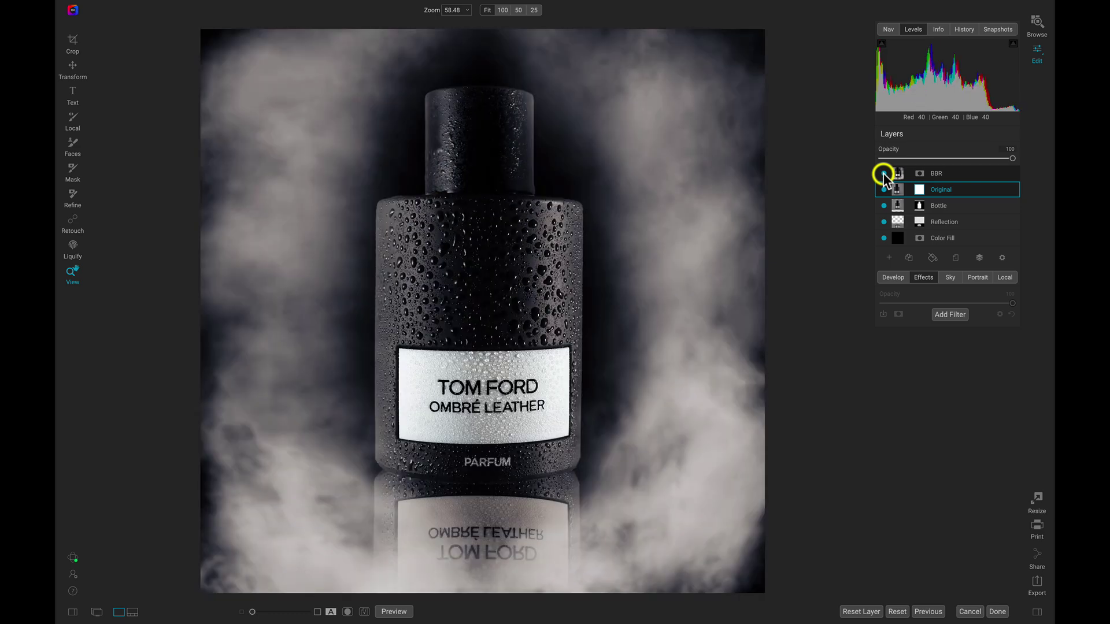